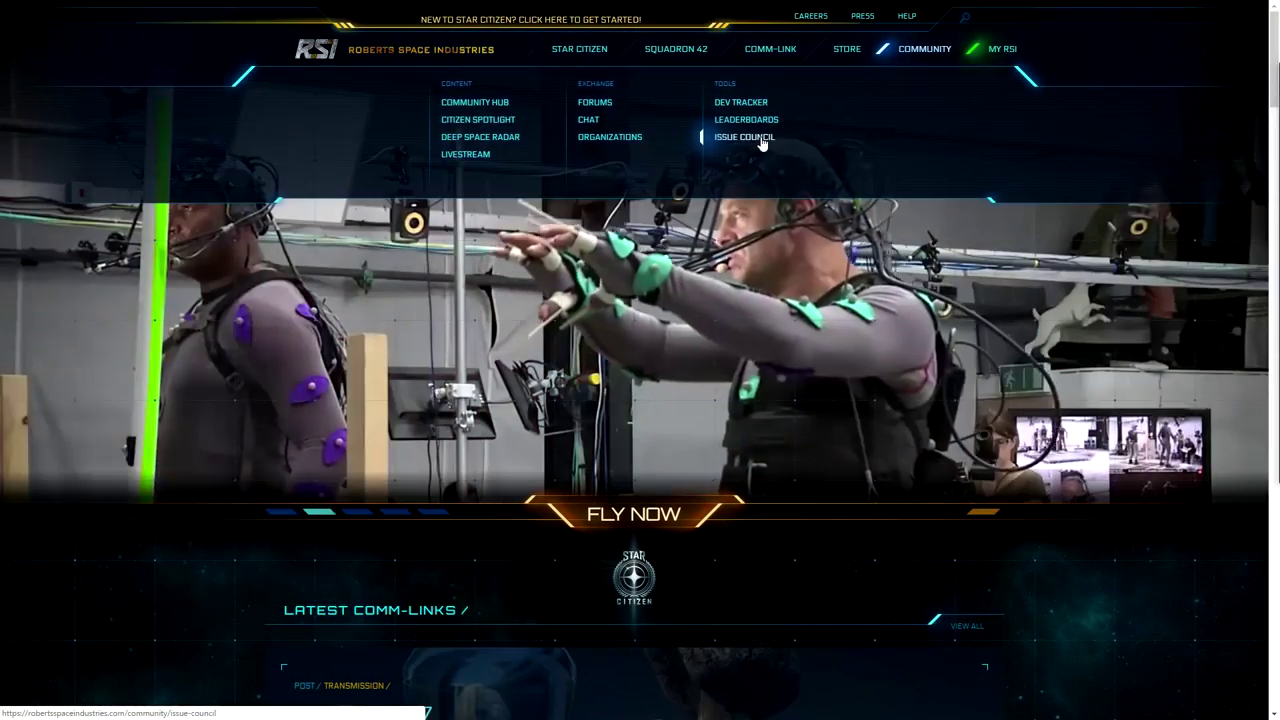
Go to the Issue Council page from the RSI Community menu.
{"action": "left_click", "coordinate": [761, 143]}
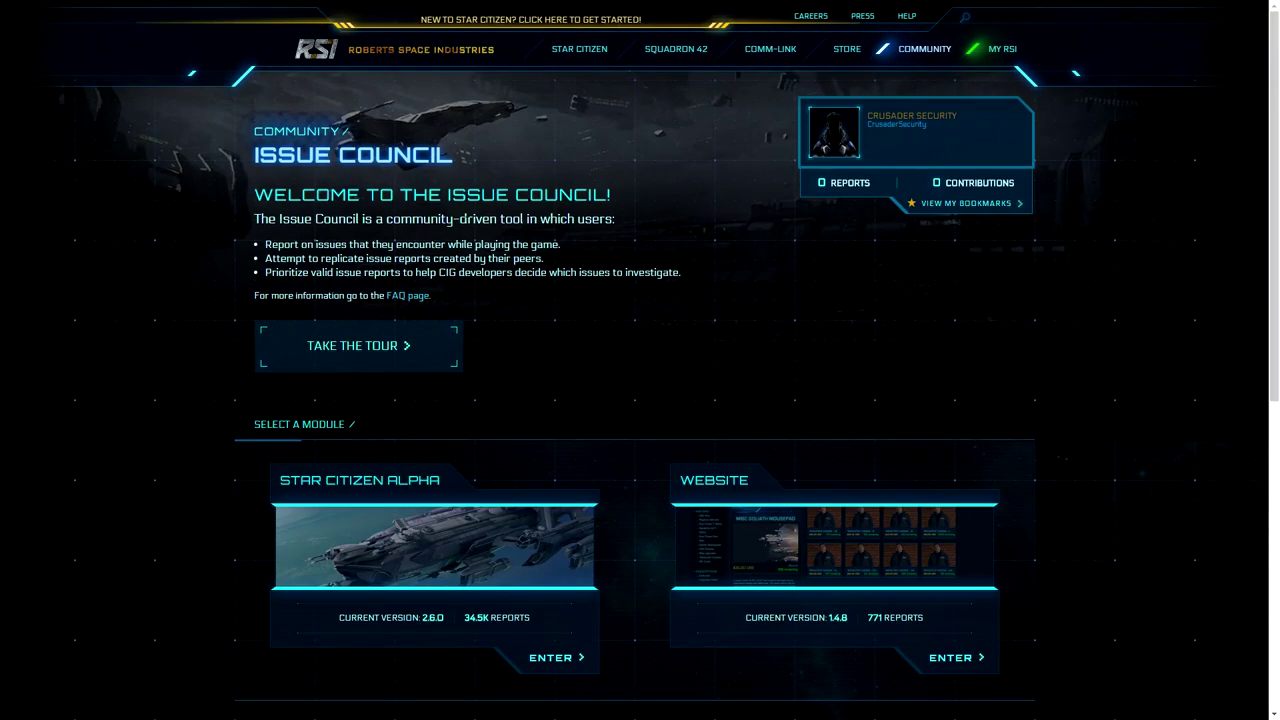
{"action": "scroll", "coordinate": [486, 213], "scroll_direction": "down", "scroll_amount": 2}
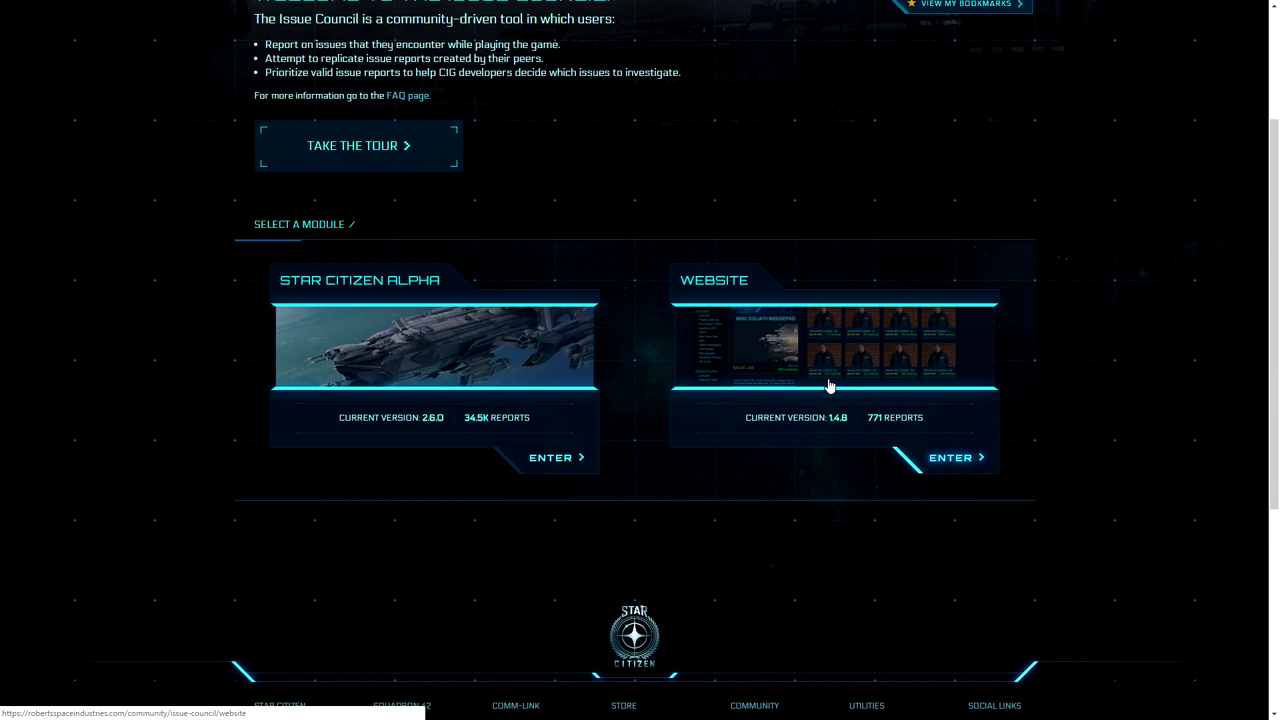
{"action": "scroll", "coordinate": [329, 160], "scroll_direction": "up", "scroll_amount": 2}
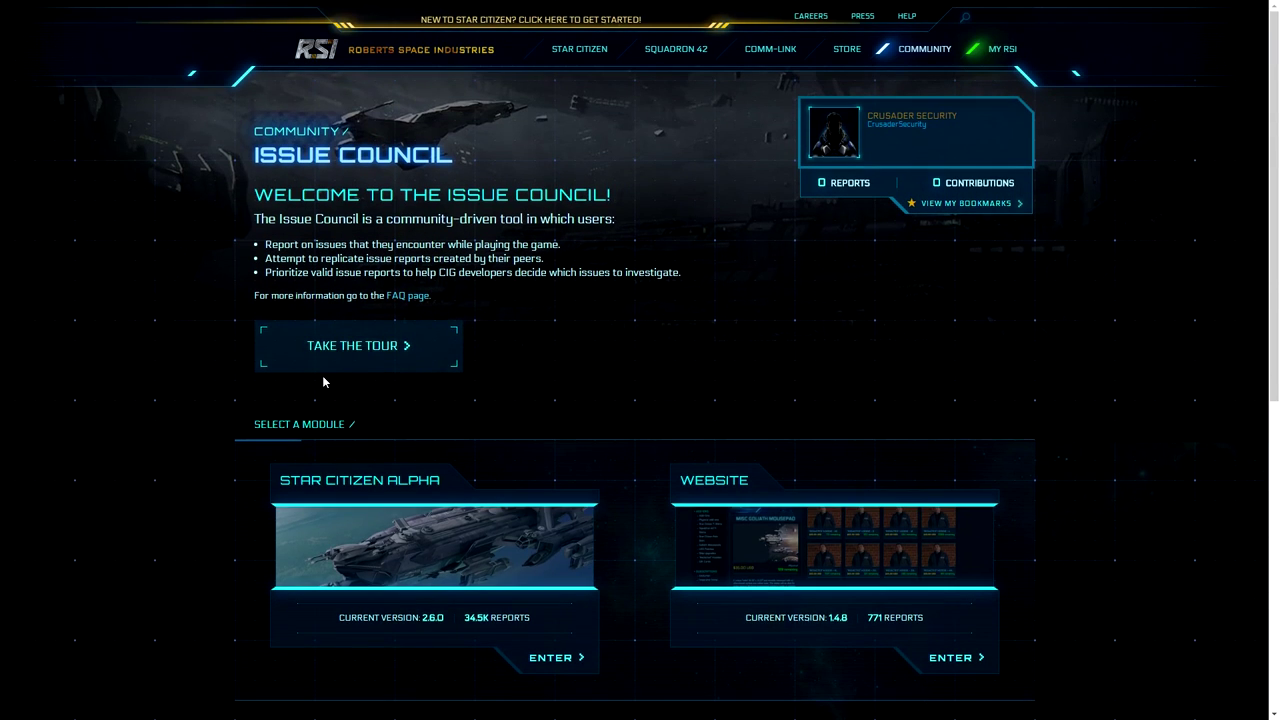
{"action": "left_click", "coordinate": [356, 361]}
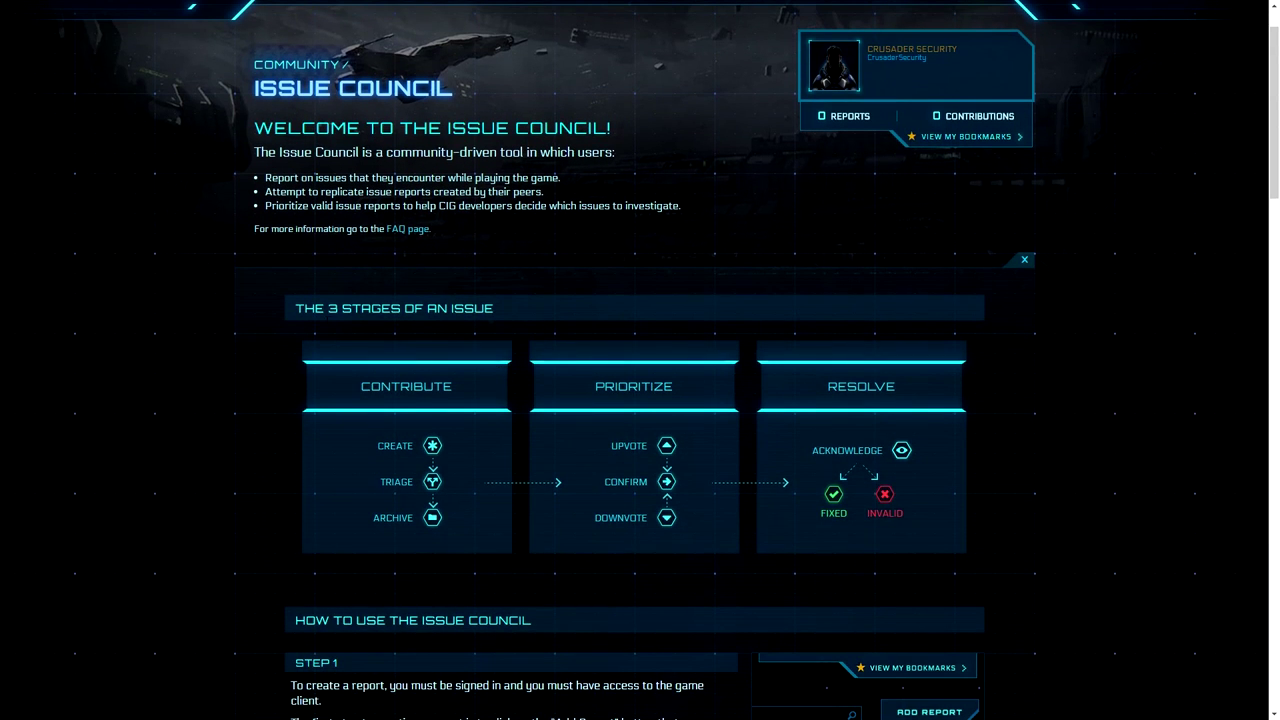
{"action": "left_click_drag", "start_coordinate": [292, 308], "coordinate": [885, 513]}
{"action": "scroll", "coordinate": [373, 434], "scroll_direction": "down", "scroll_amount": 2}
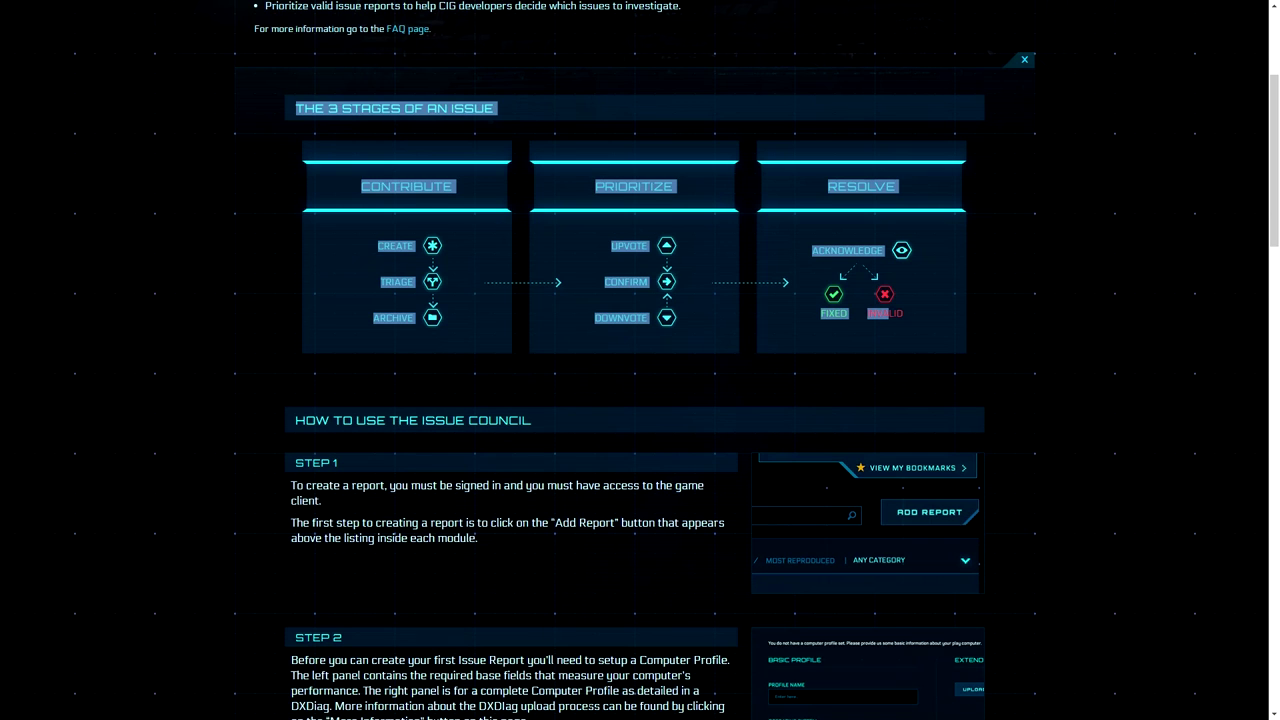
{"action": "scroll", "coordinate": [644, 656], "scroll_direction": "up", "scroll_amount": 3}
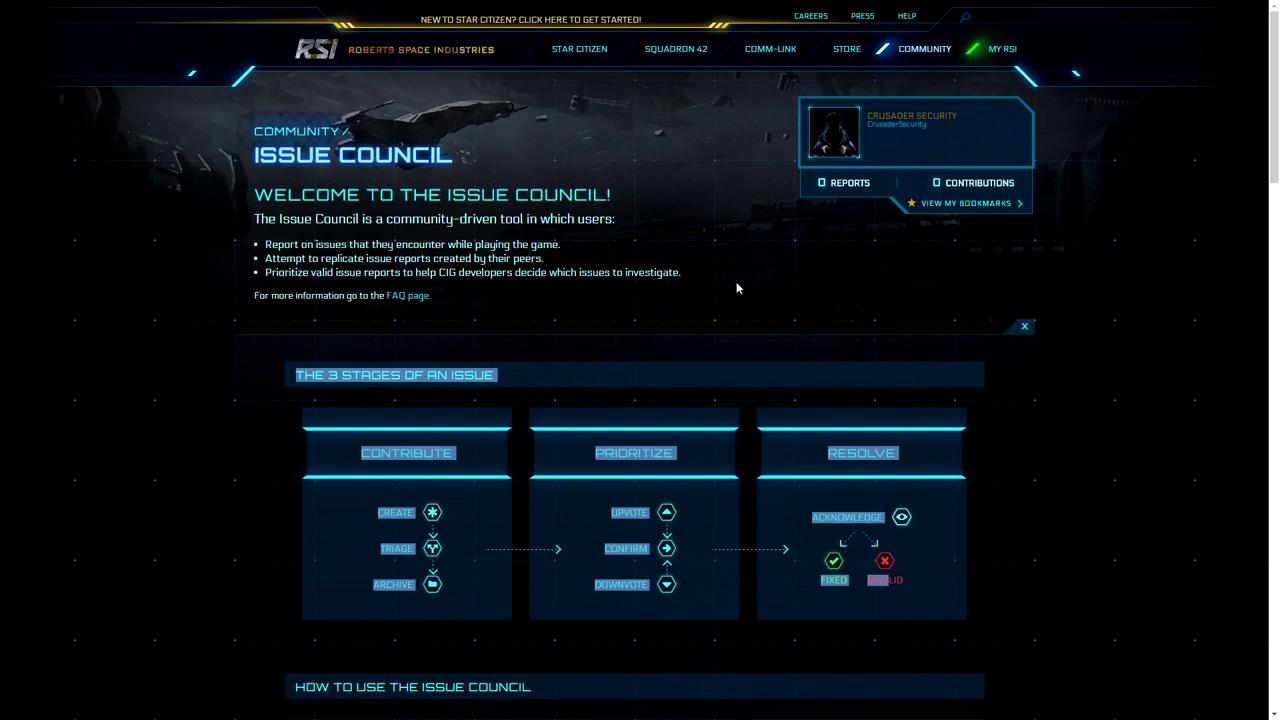
{"action": "left_click", "coordinate": [650, 327]}
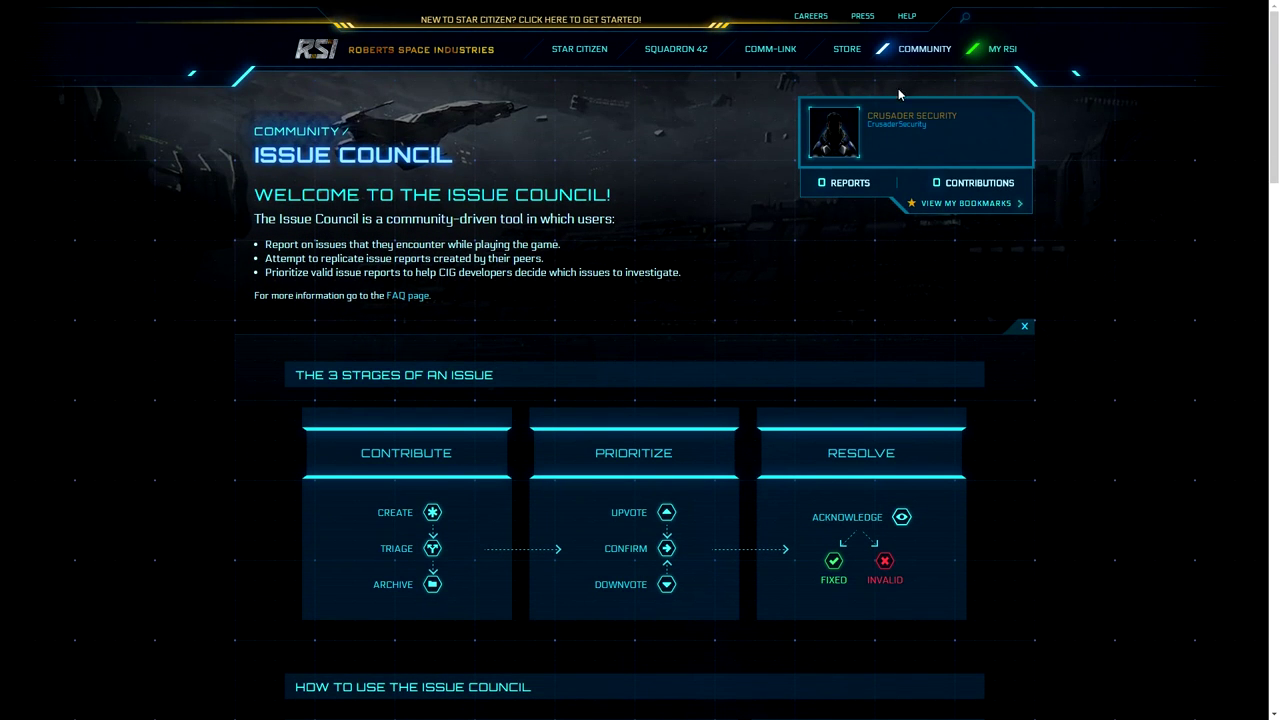
{"action": "mouse_move", "coordinate": [918, 62]}
{"action": "left_click", "coordinate": [765, 135]}
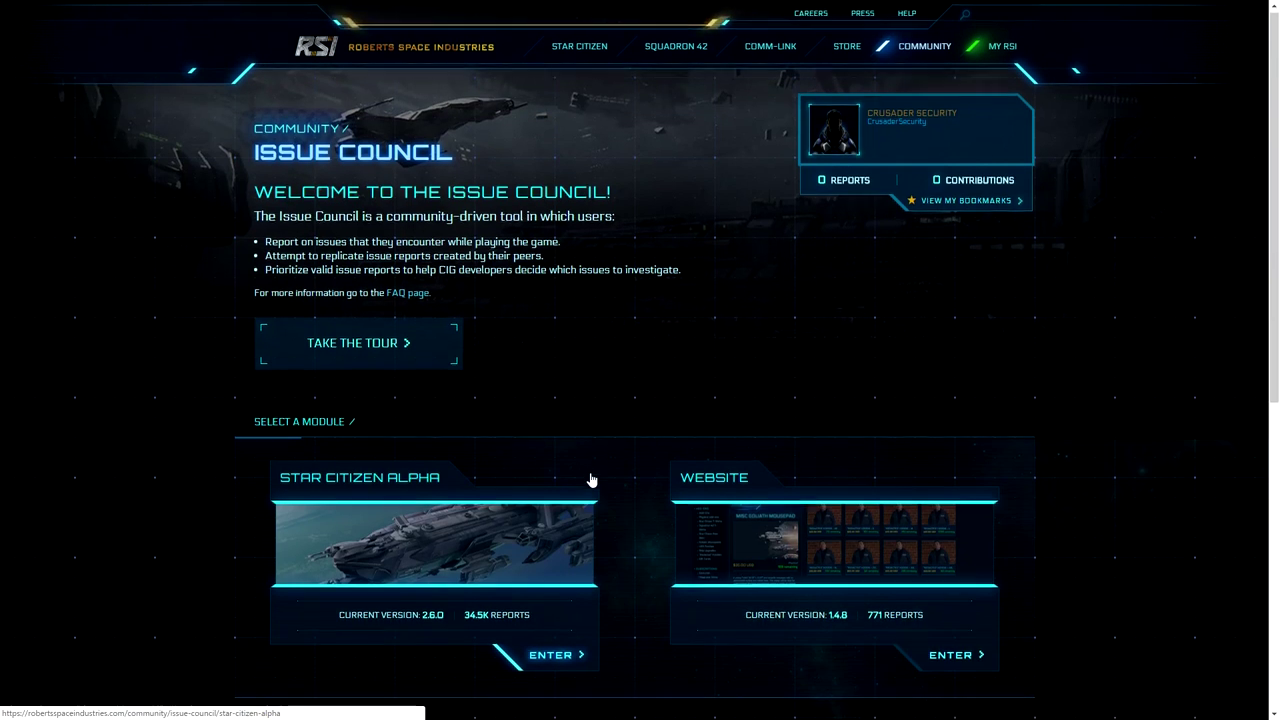
{"action": "scroll", "coordinate": [445, 493], "scroll_direction": "down", "scroll_amount": 1}
Enter the Star Citizen Alpha 2.6.0 issue list and start a new report.
{"action": "left_click", "coordinate": [445, 493]}
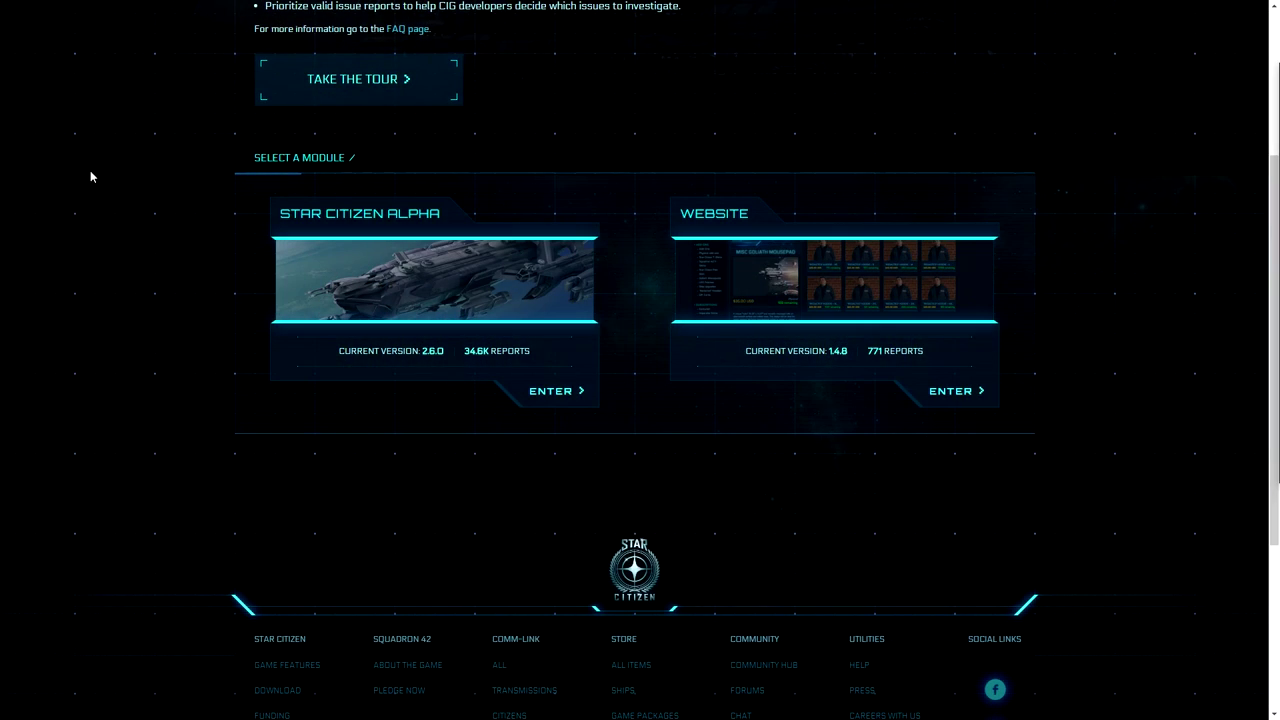
{"action": "left_click", "coordinate": [463, 346]}
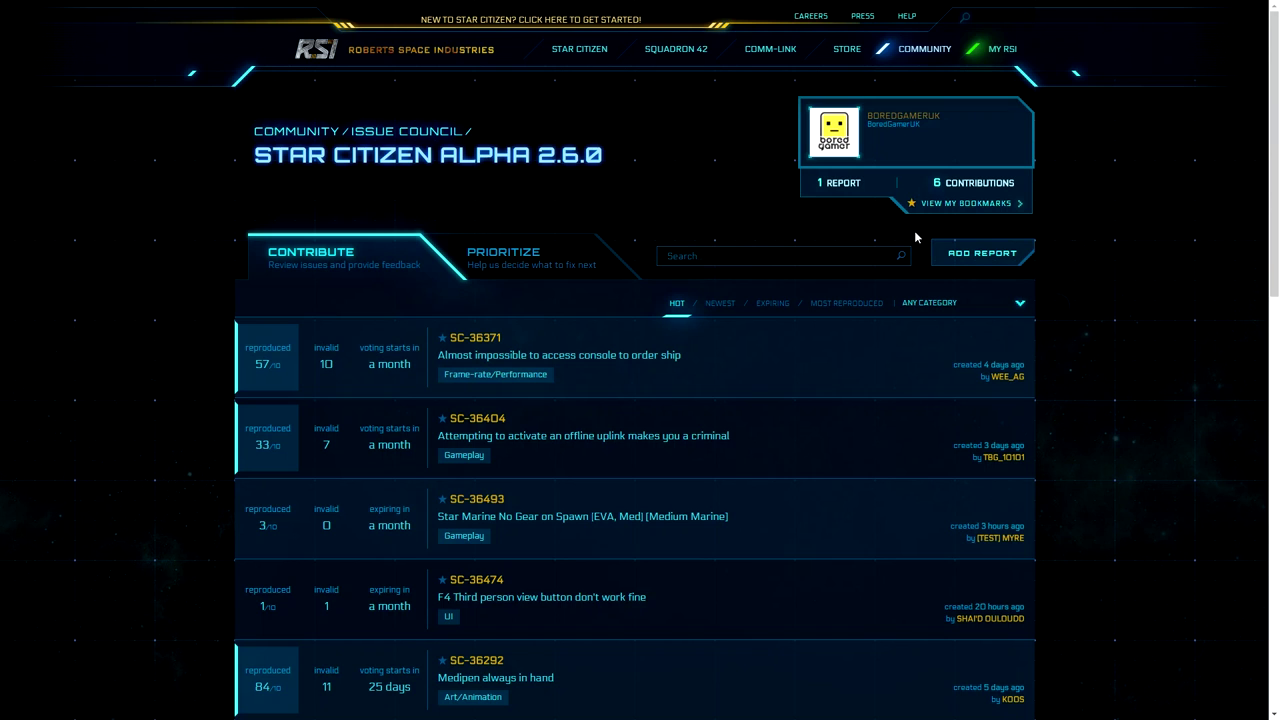
{"action": "scroll", "coordinate": [918, 235], "scroll_direction": "down", "scroll_amount": 3}
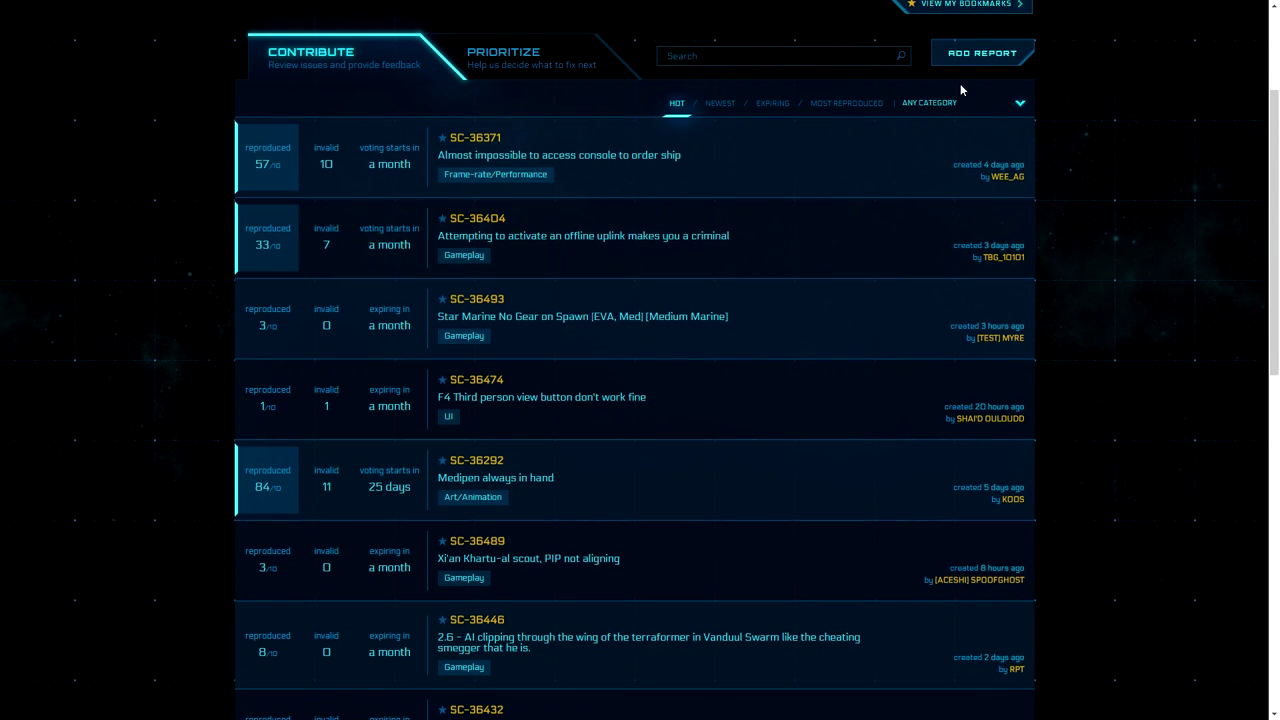
{"action": "left_click", "coordinate": [978, 55]}
Title the report 'Disappearing Guns Star Marine', check for duplicates, and continue to the full form.
{"action": "scroll", "coordinate": [1262, 208], "scroll_direction": "up", "scroll_amount": 1}
{"action": "scroll", "coordinate": [1262, 202], "scroll_direction": "up", "scroll_amount": 1}
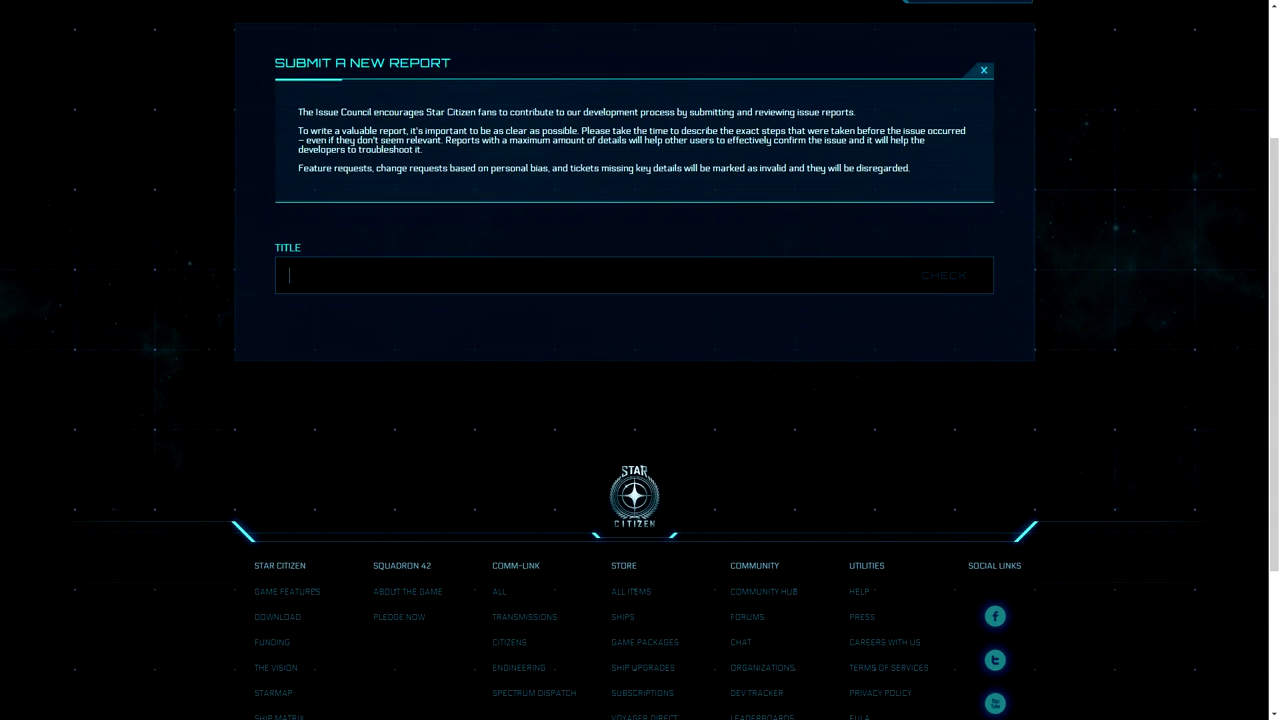
{"action": "type", "text": "S"}
{"action": "key", "text": "BackSpace"}
{"action": "type", "text": "Disappearing Guns Star Marine"}
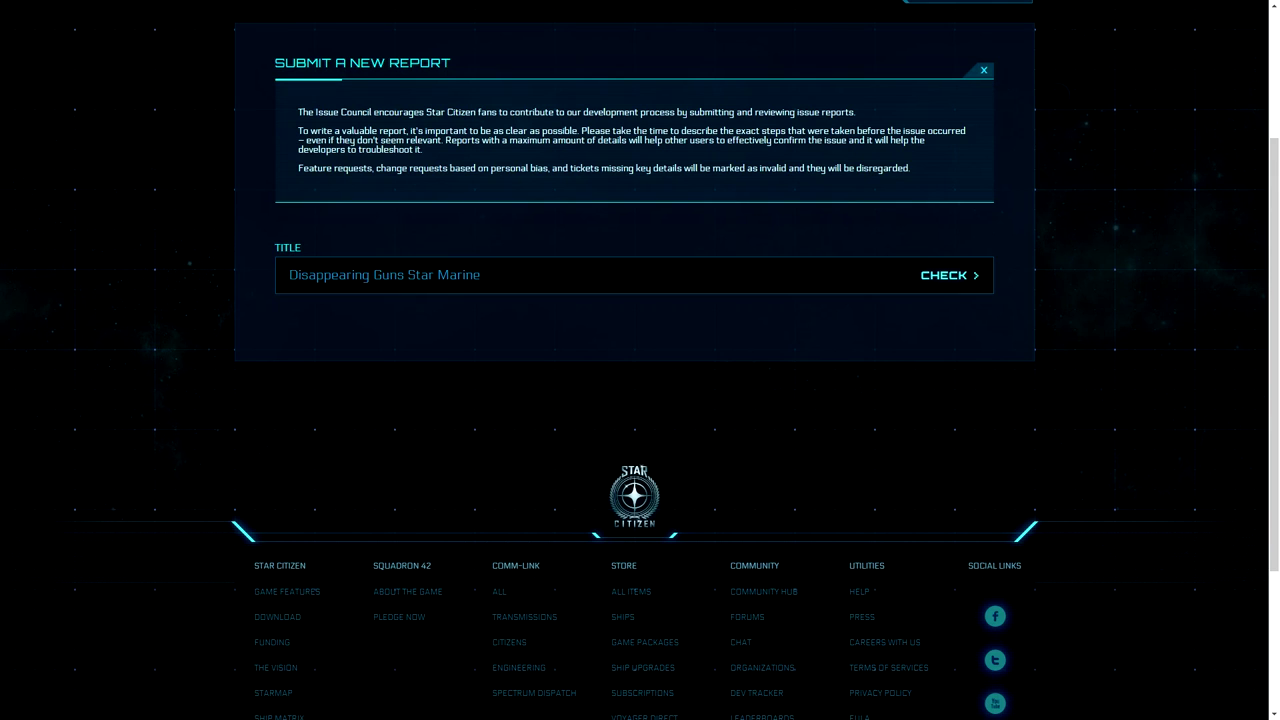
{"action": "key", "text": "Return"}
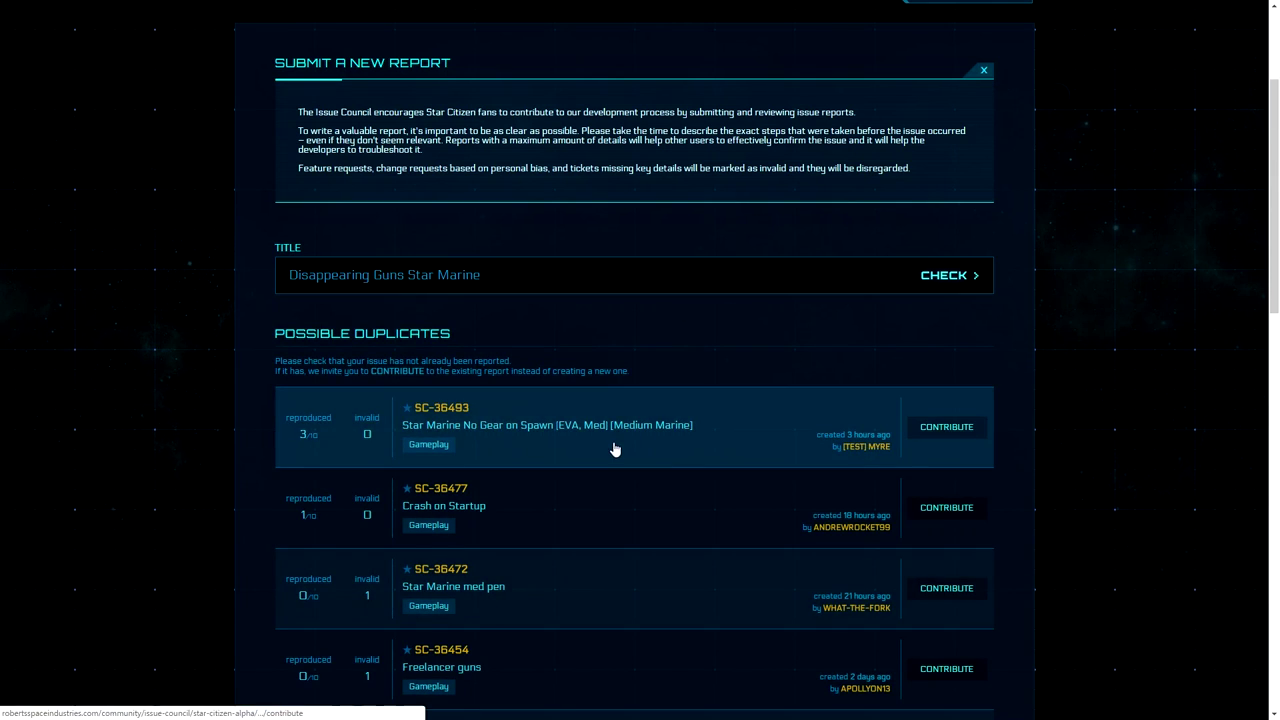
{"action": "scroll", "coordinate": [620, 450], "scroll_direction": "down", "scroll_amount": 6}
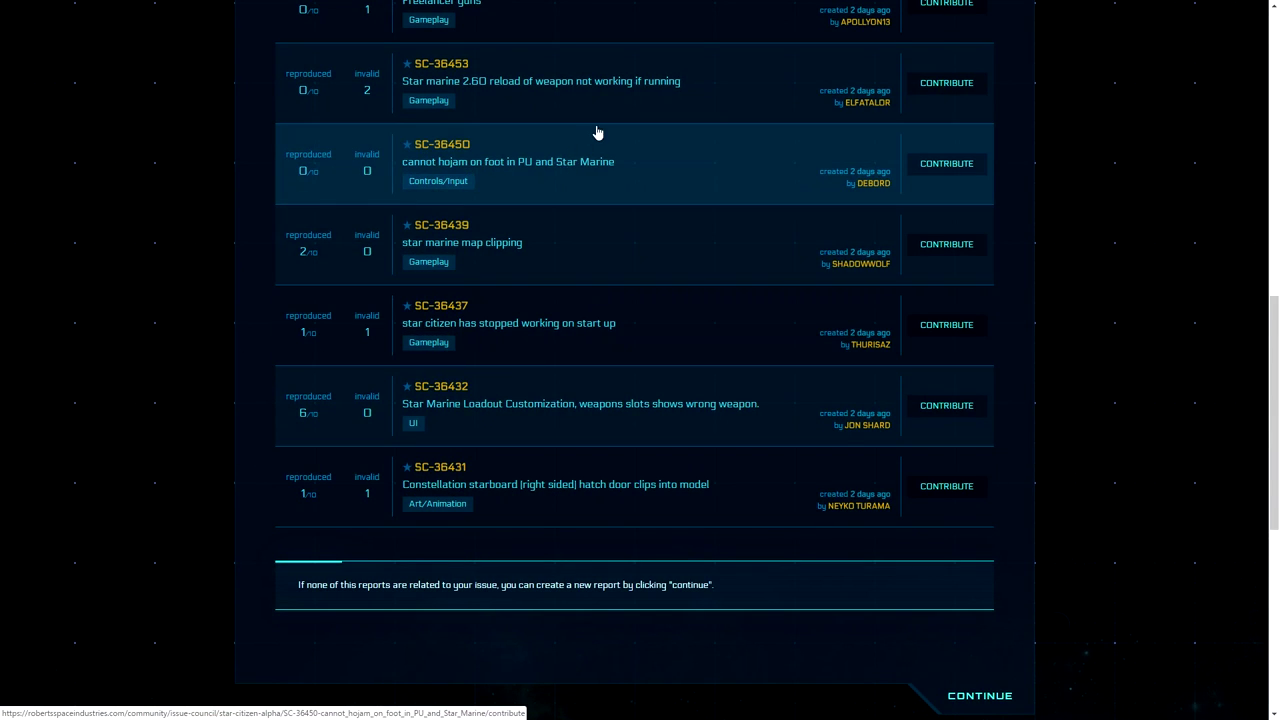
{"action": "scroll", "coordinate": [560, 110], "scroll_direction": "down", "scroll_amount": 1}
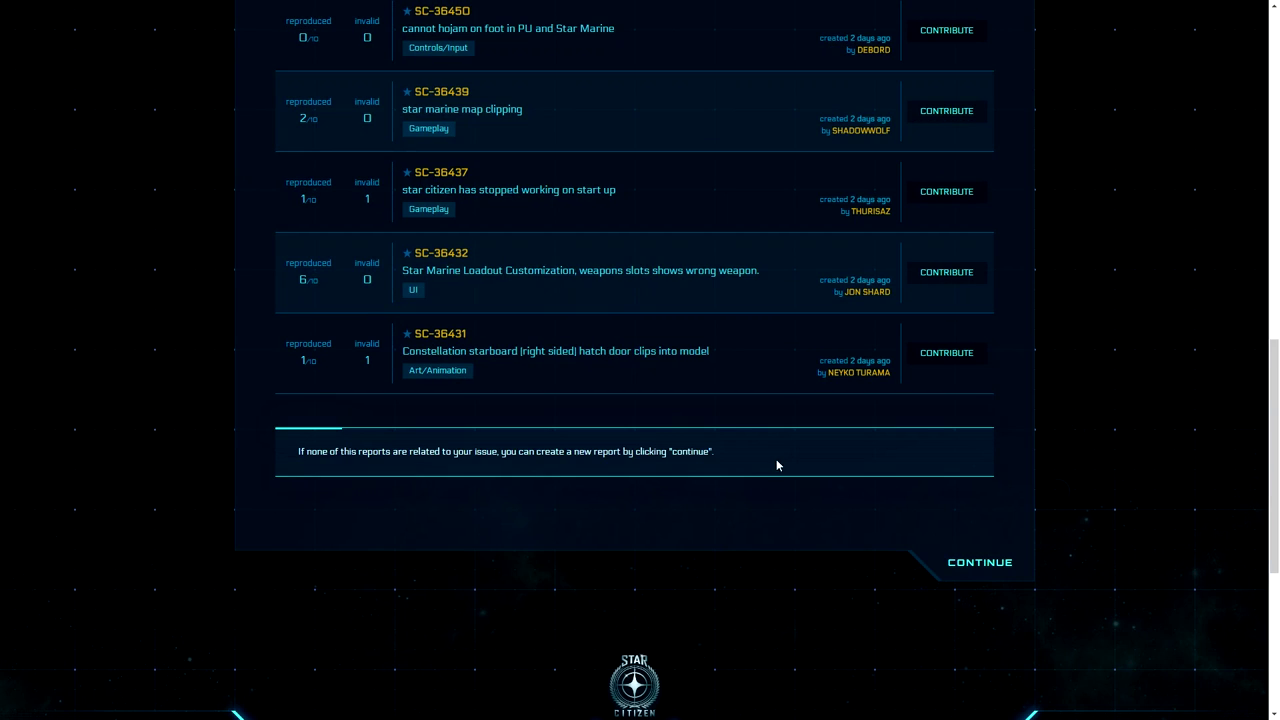
{"action": "left_click", "coordinate": [975, 566]}
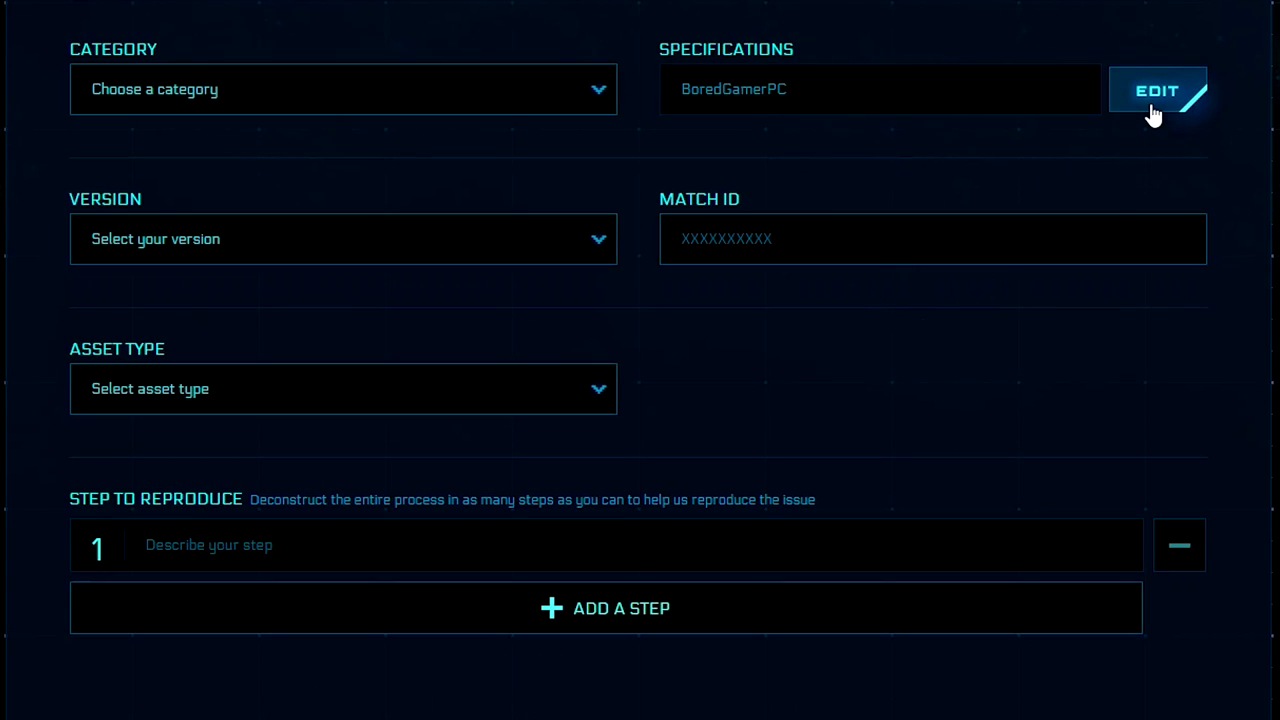
Open the specifications profile editor (Windows 10 Pro, 32 GB RAM), then switch to the desktop.
{"action": "left_click", "coordinate": [1156, 91]}
{"action": "scroll", "coordinate": [1152, 113], "scroll_direction": "down", "scroll_amount": 3}
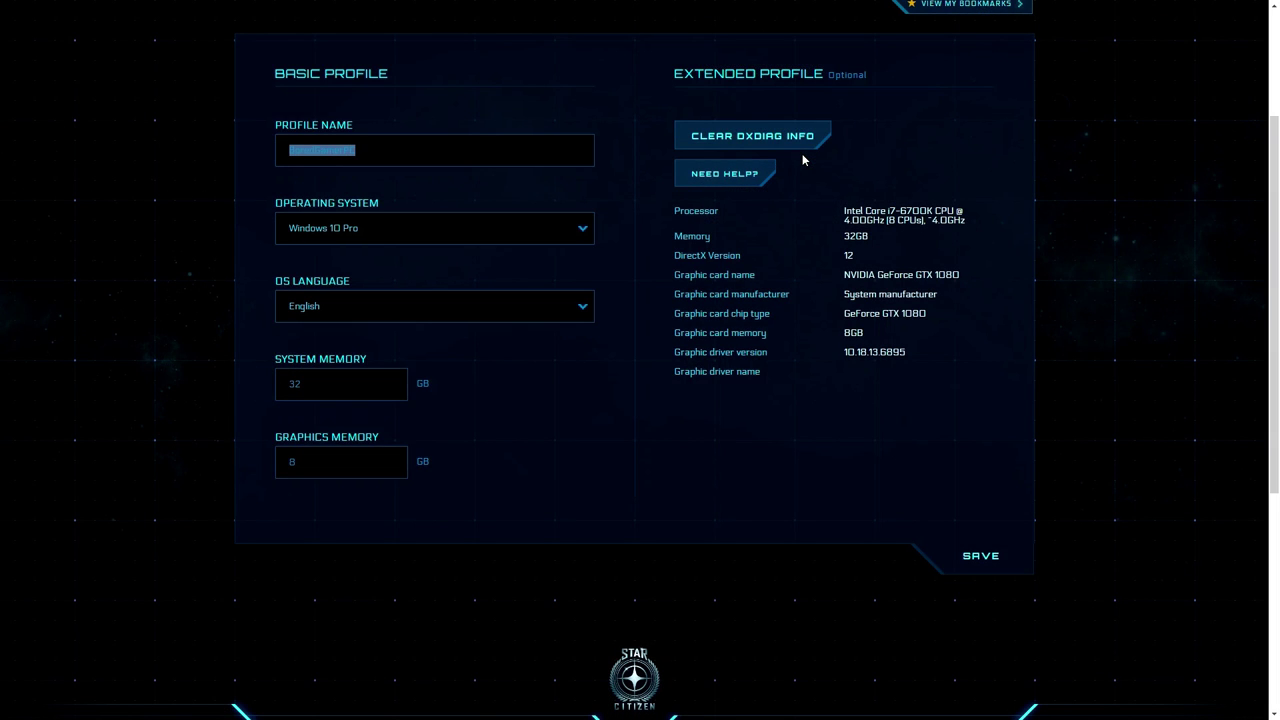
{"action": "key", "text": "super+d"}
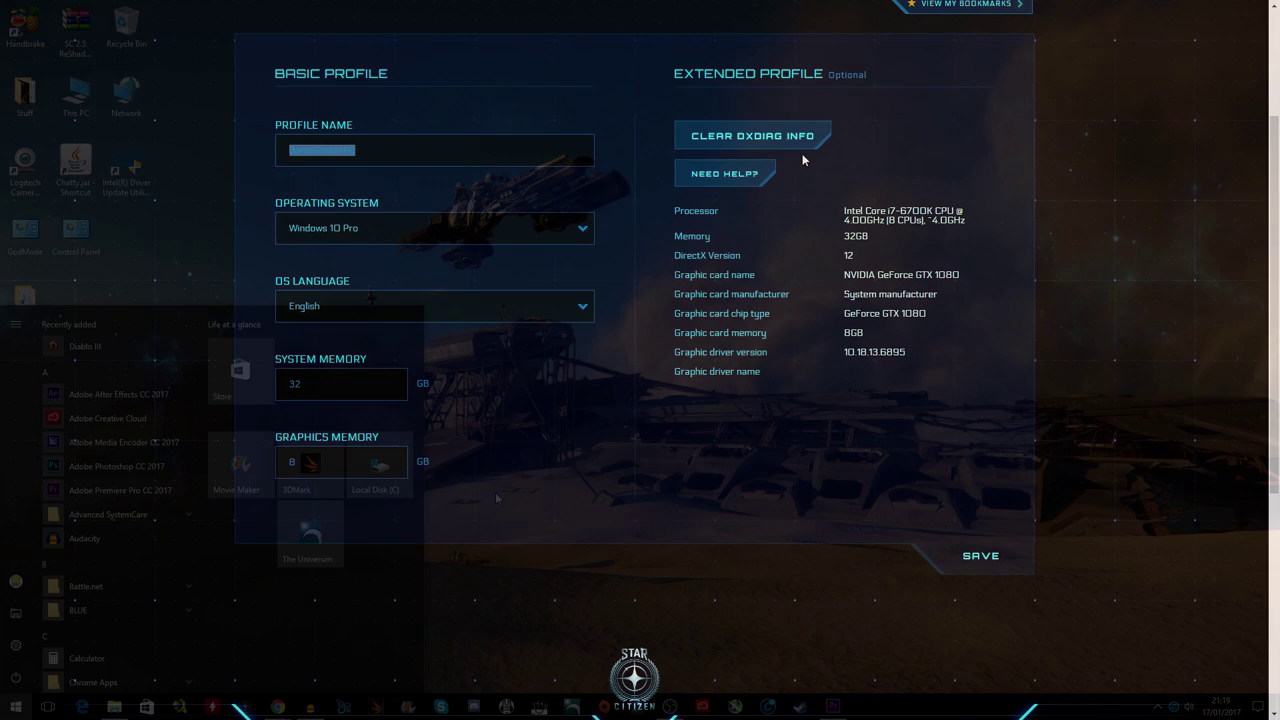
Launch dxdiag and save all system information as DxDiag.txt on the Desktop.
{"action": "key", "text": "super+r"}
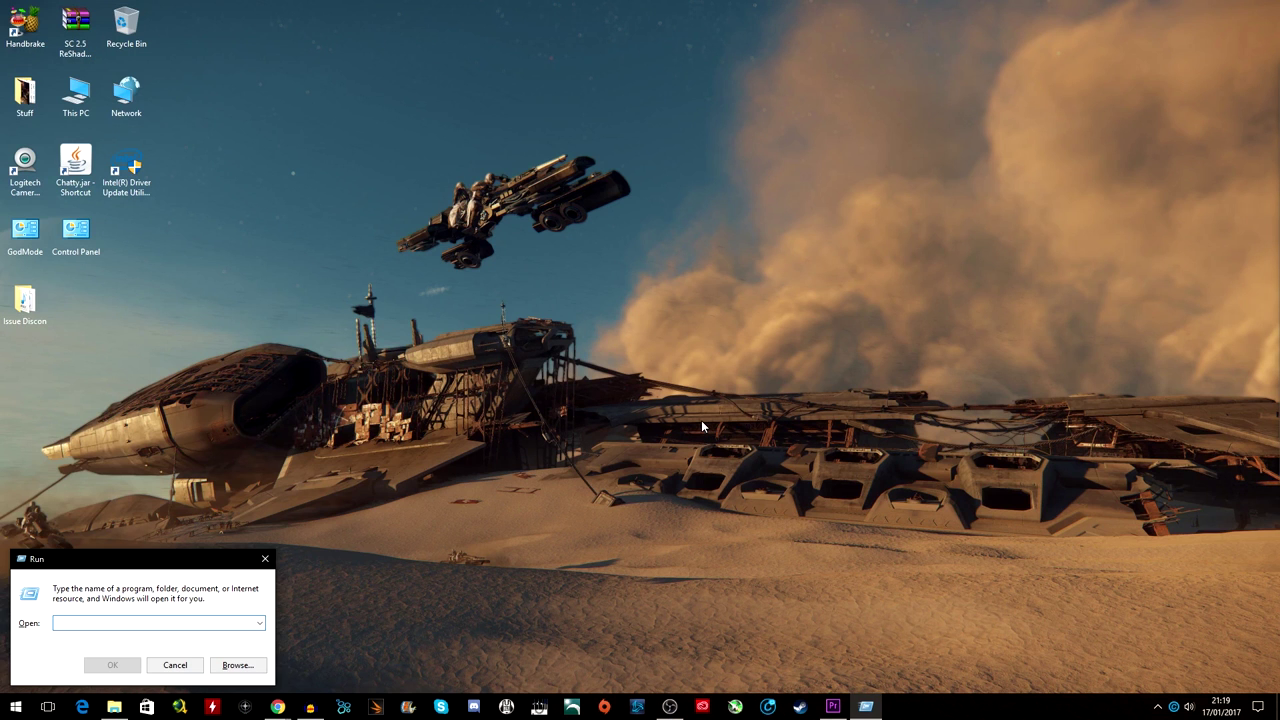
{"action": "type", "text": "dx"}
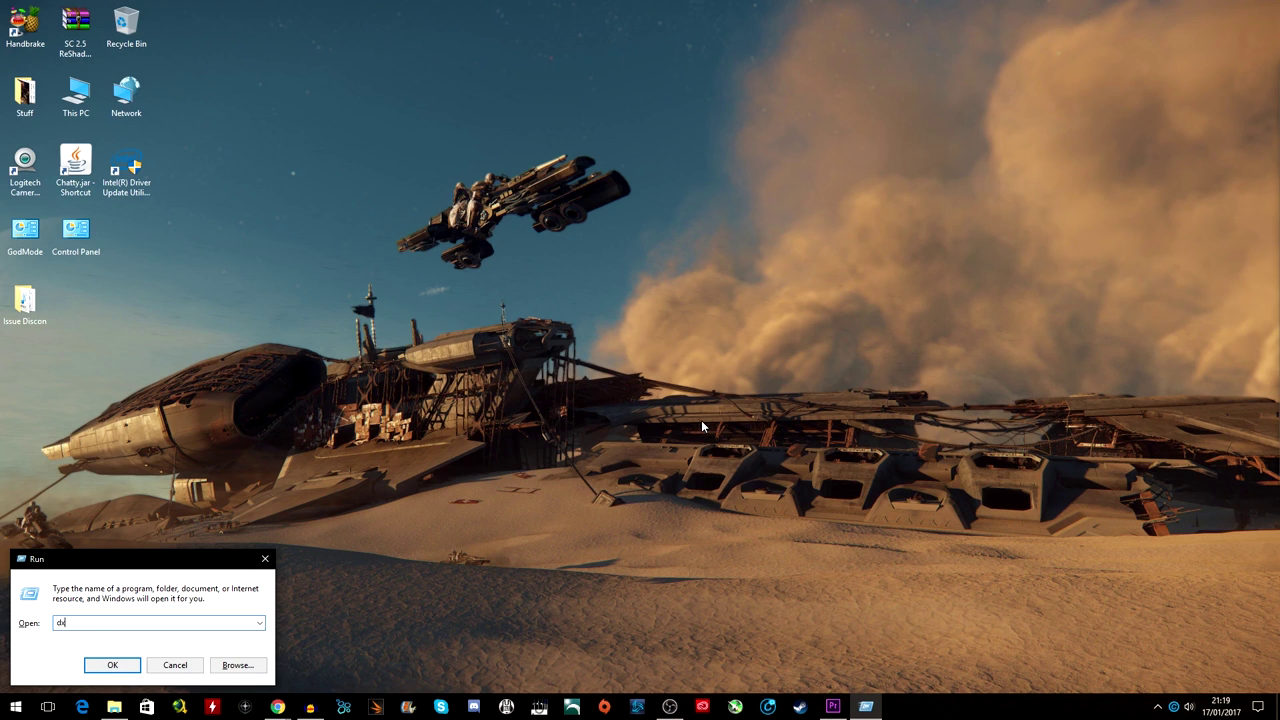
{"action": "key", "text": "Return"}
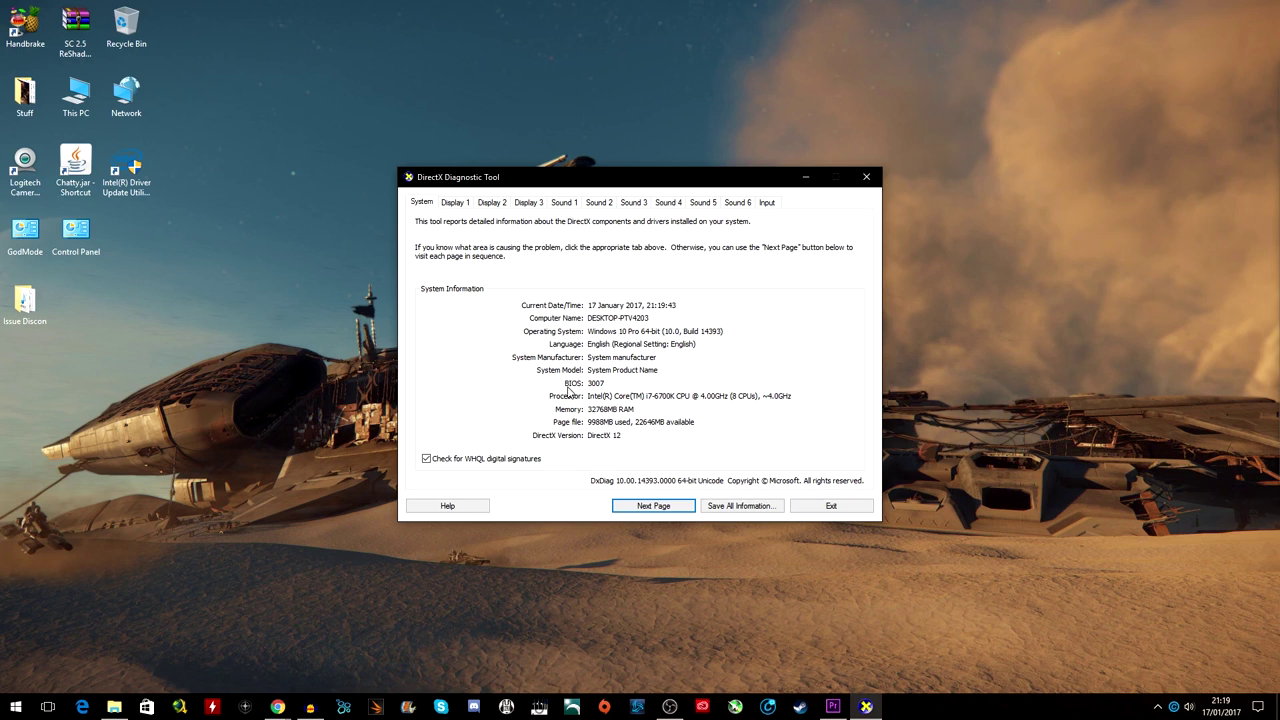
{"action": "left_click", "coordinate": [748, 508]}
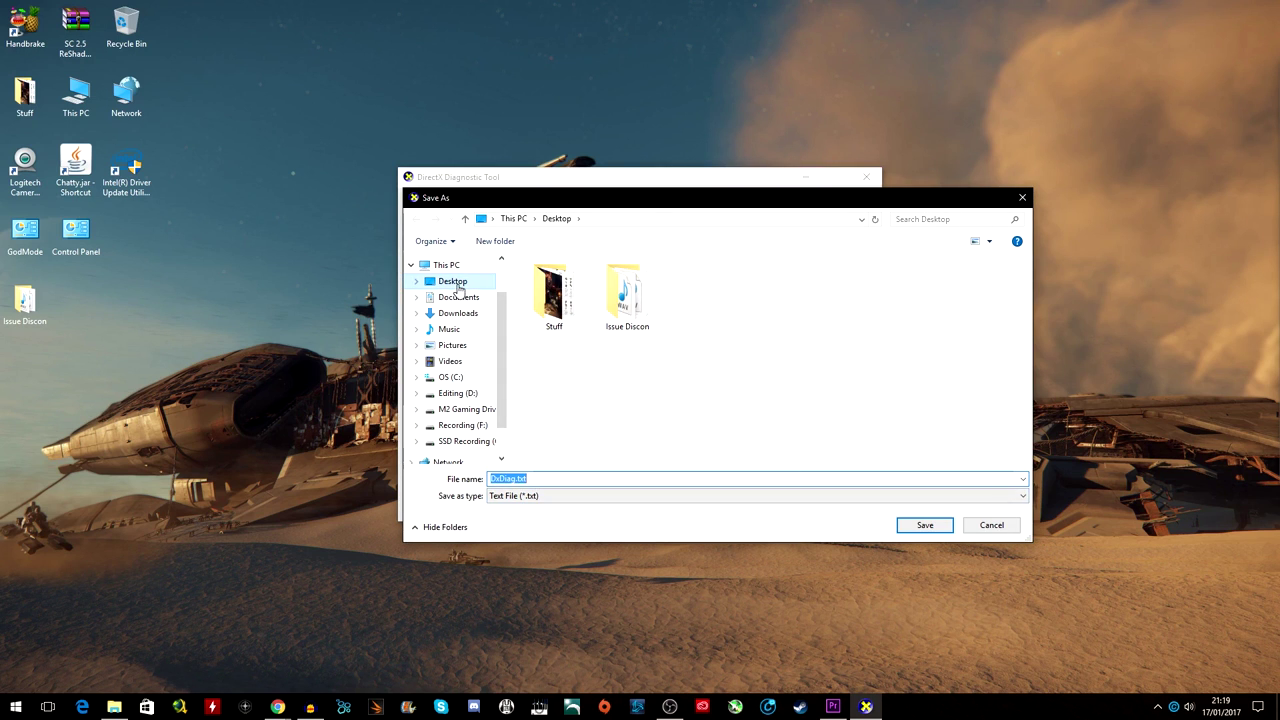
{"action": "left_click", "coordinate": [920, 529]}
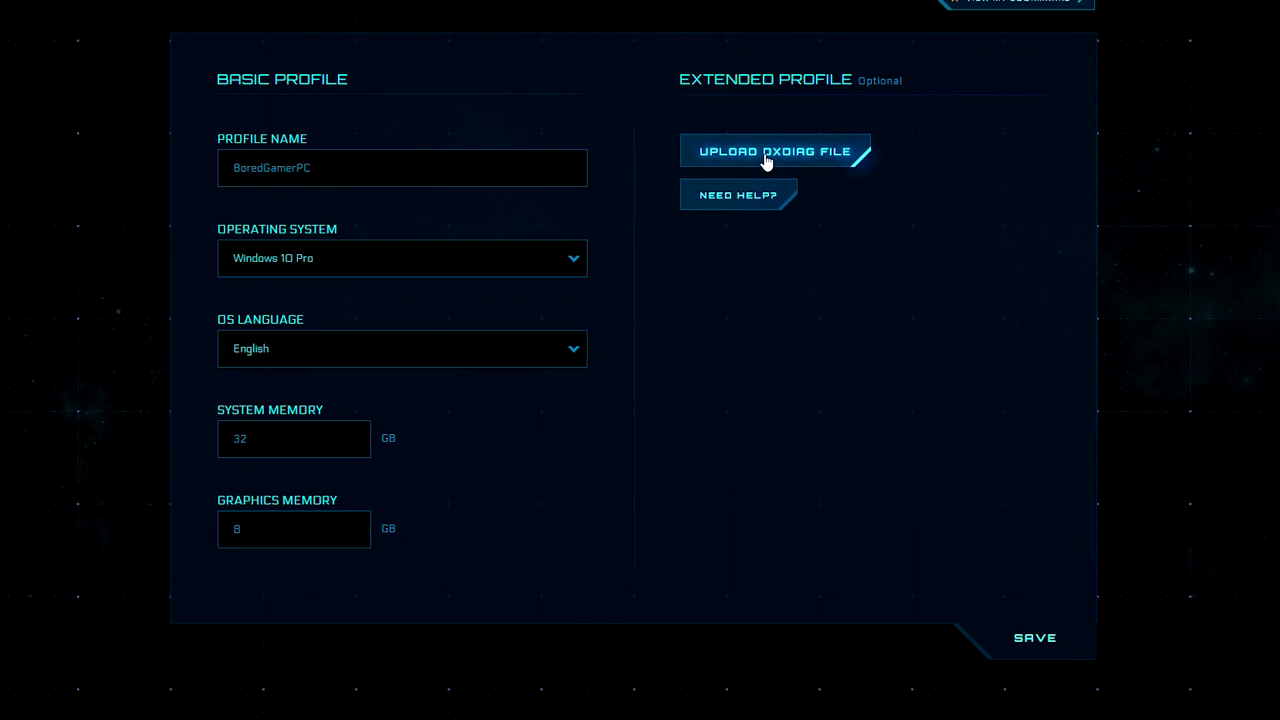
Upload DxDiag.txt into the profile and save it as the report's specifications.
{"action": "left_click", "coordinate": [766, 162]}
{"action": "left_click", "coordinate": [250, 70]}
{"action": "double_click", "coordinate": [250, 70]}
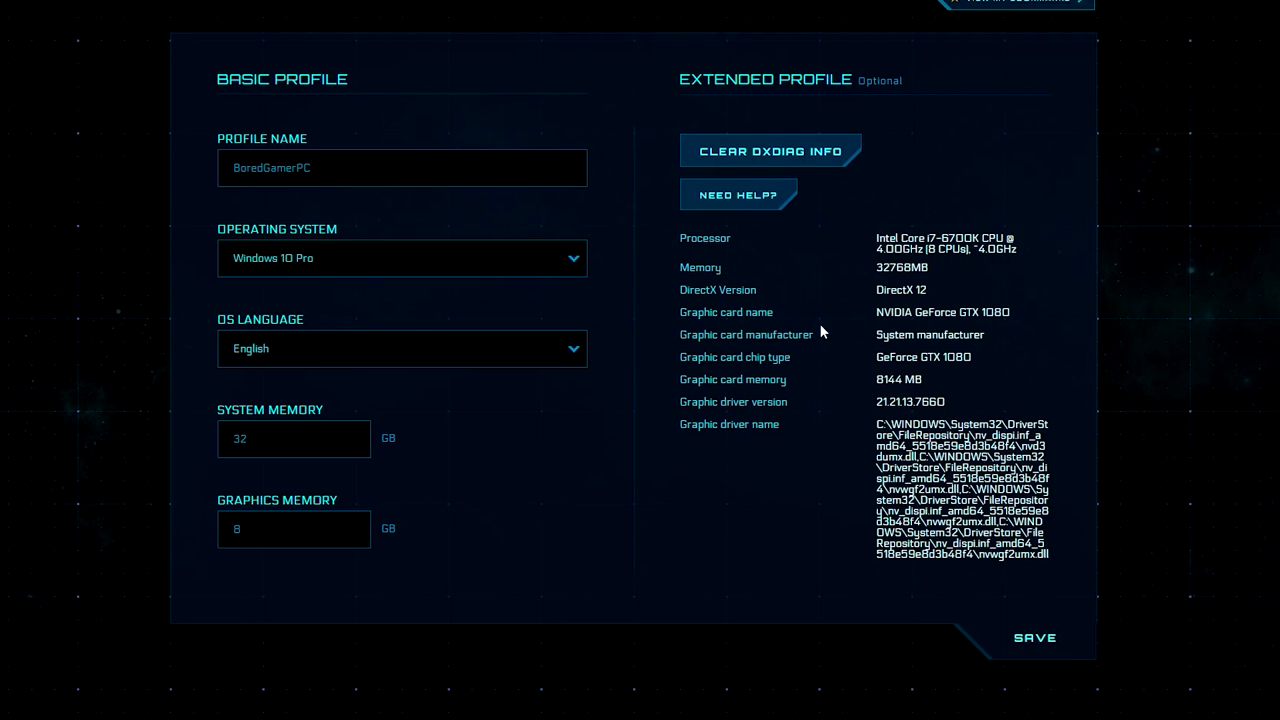
{"action": "left_click", "coordinate": [1014, 648]}
{"action": "scroll", "coordinate": [949, 330], "scroll_direction": "down", "scroll_amount": 1}
{"action": "scroll", "coordinate": [949, 330], "scroll_direction": "up", "scroll_amount": 1}
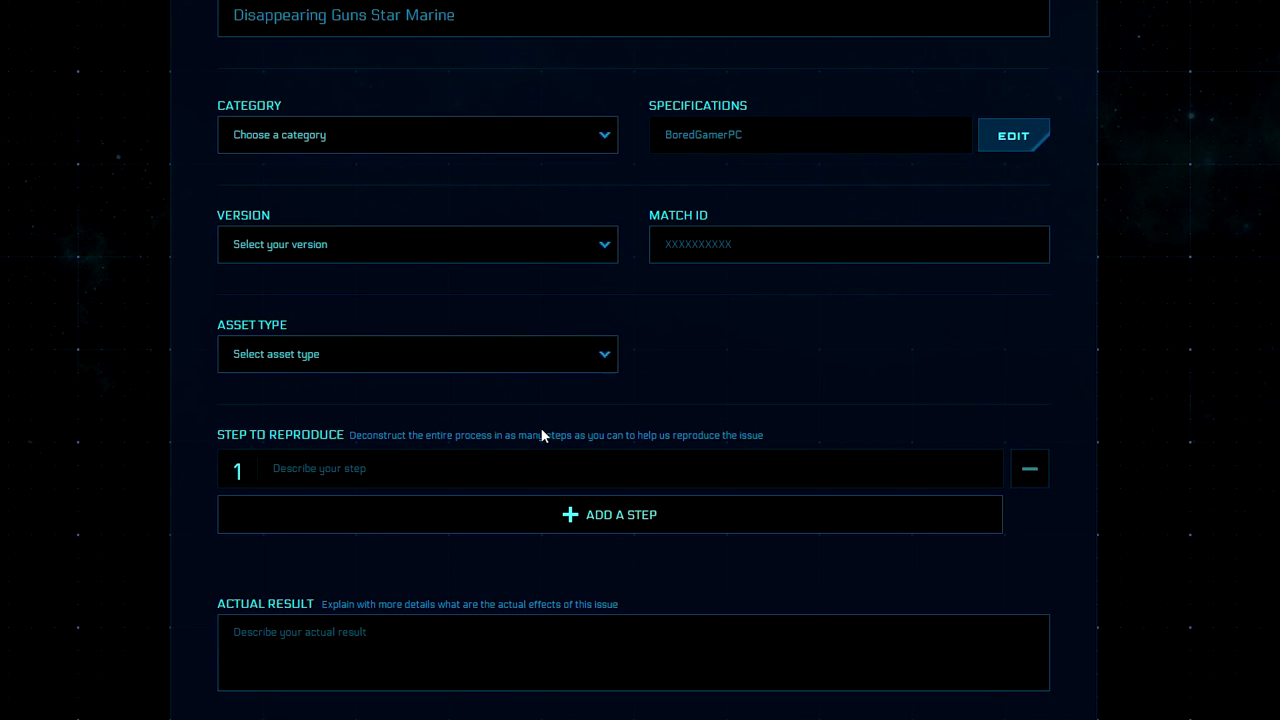
Switch the browser to full screen and open, then dismiss, the Category list.
{"action": "scroll", "coordinate": [545, 438], "scroll_direction": "down", "scroll_amount": 1}
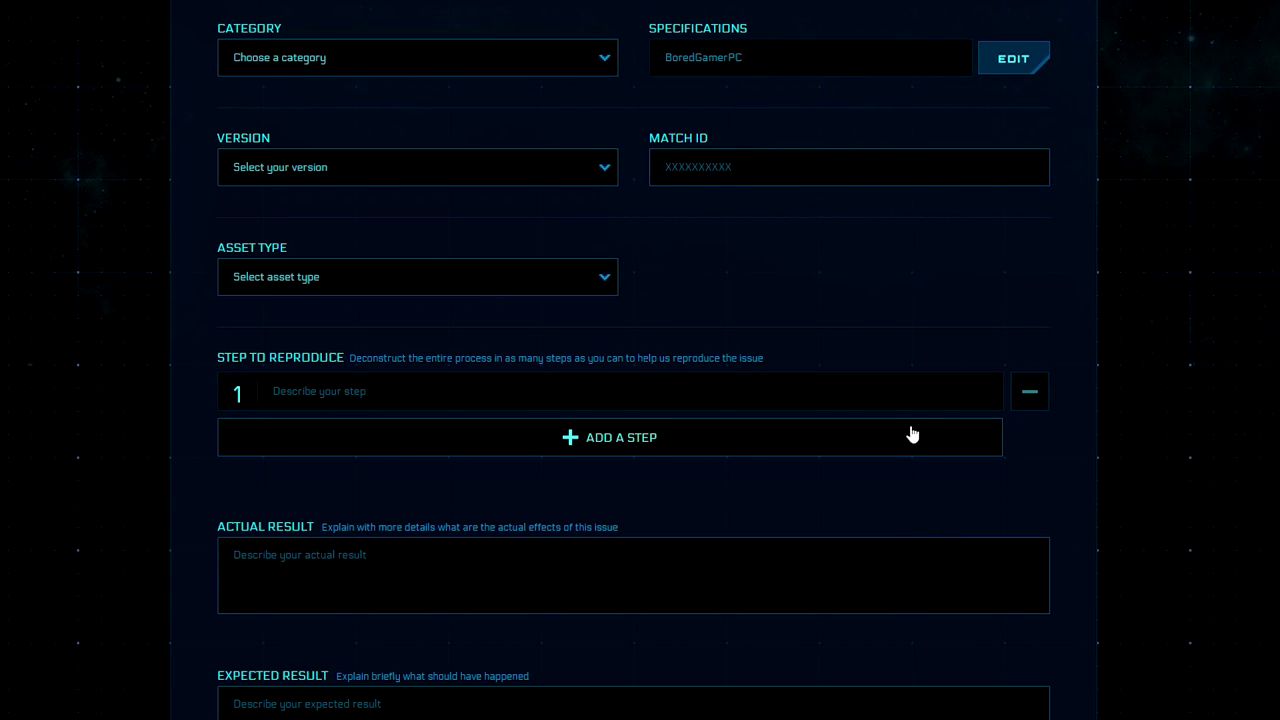
{"action": "key", "text": "F11"}
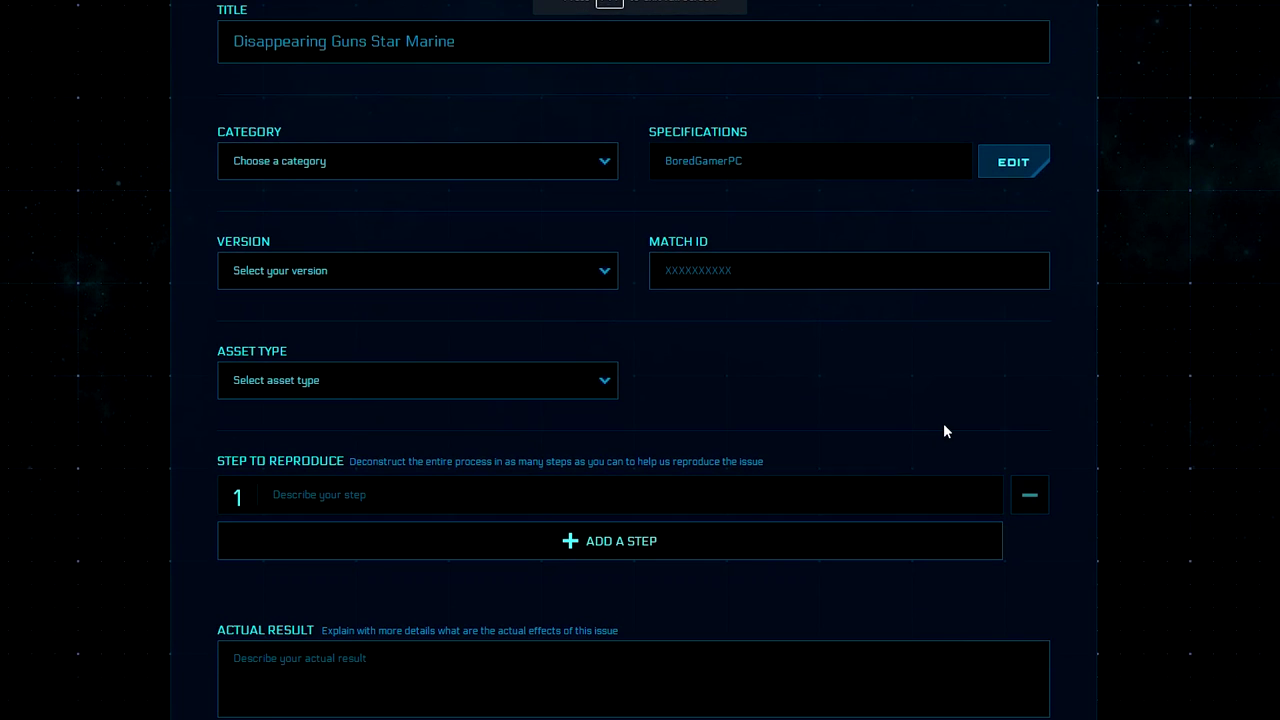
{"action": "left_click", "coordinate": [370, 55]}
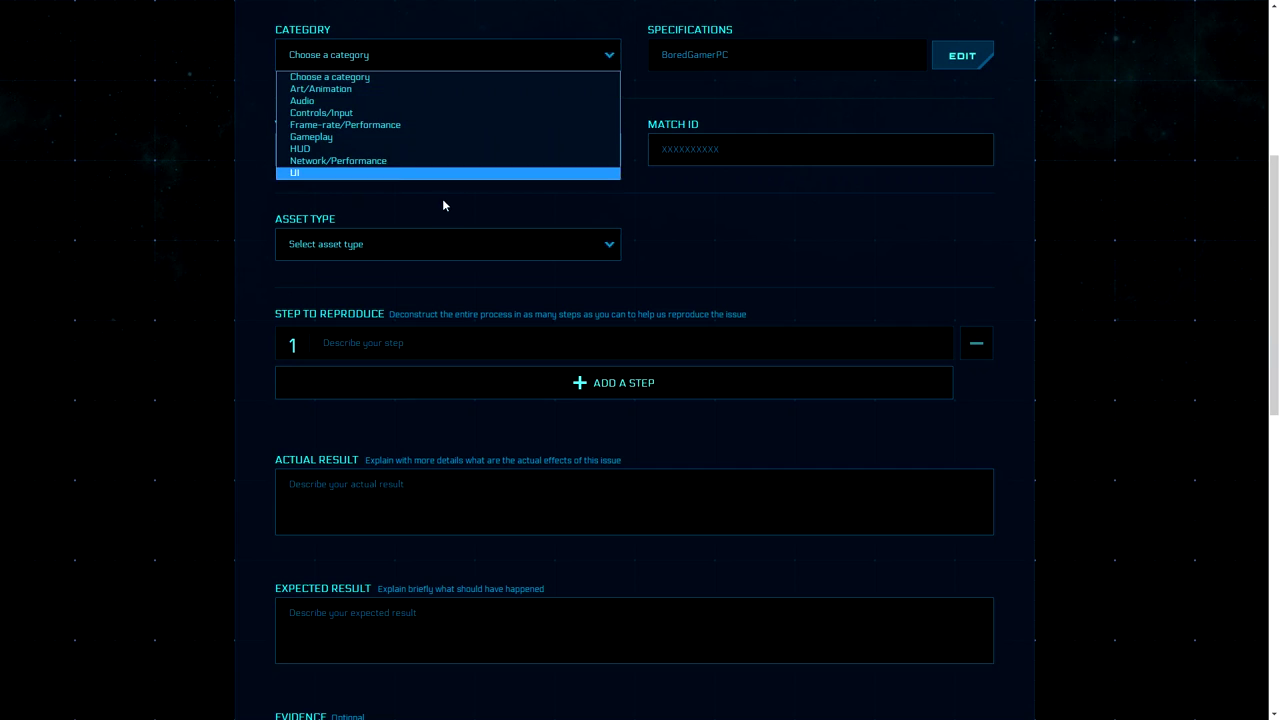
{"action": "left_click", "coordinate": [208, 237]}
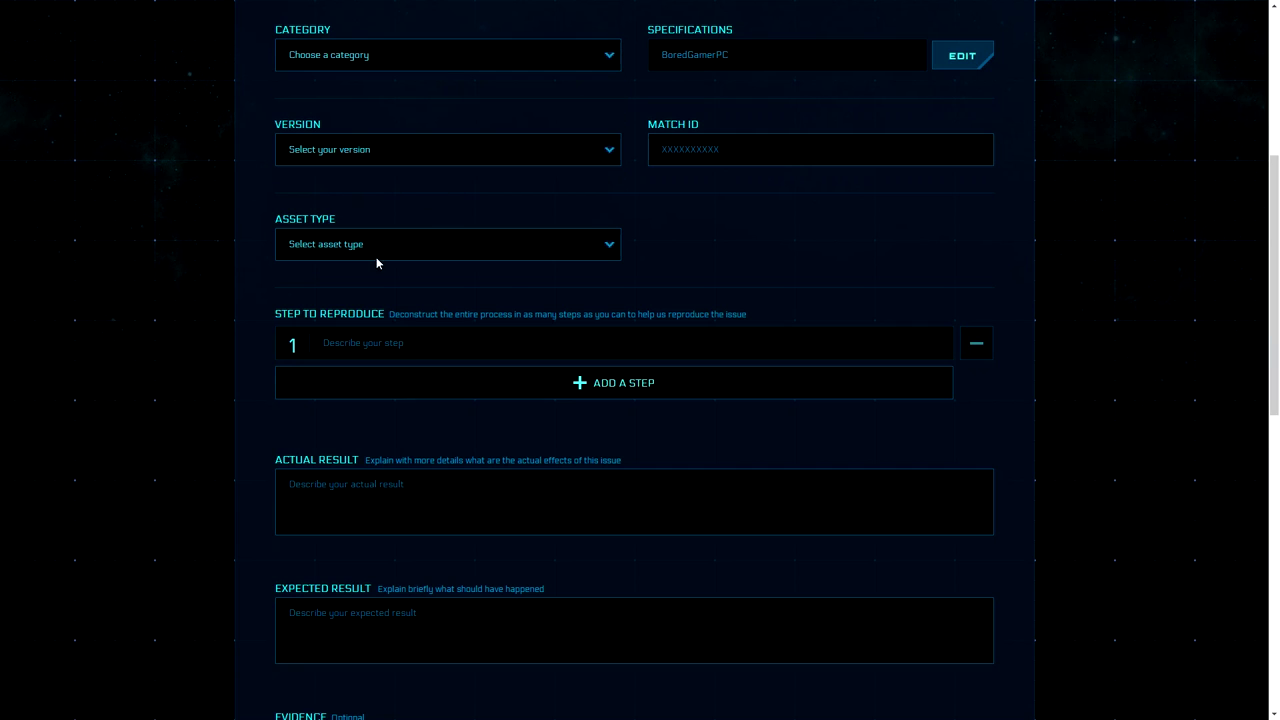
Enter 'Load into Star Marine Echo 11' as step 1 and start a fresh step 2.
{"action": "type", "text": "Load into Star Marine Echo 11"}
{"action": "key", "text": "Return"}
{"action": "type", "text": "During 2nd half ship"}
{"action": "key", "text": "ctrl+a"}
{"action": "key", "text": "BackSpace"}
{"action": "key", "text": "BackSpace"}
{"action": "left_click", "coordinate": [542, 380]}
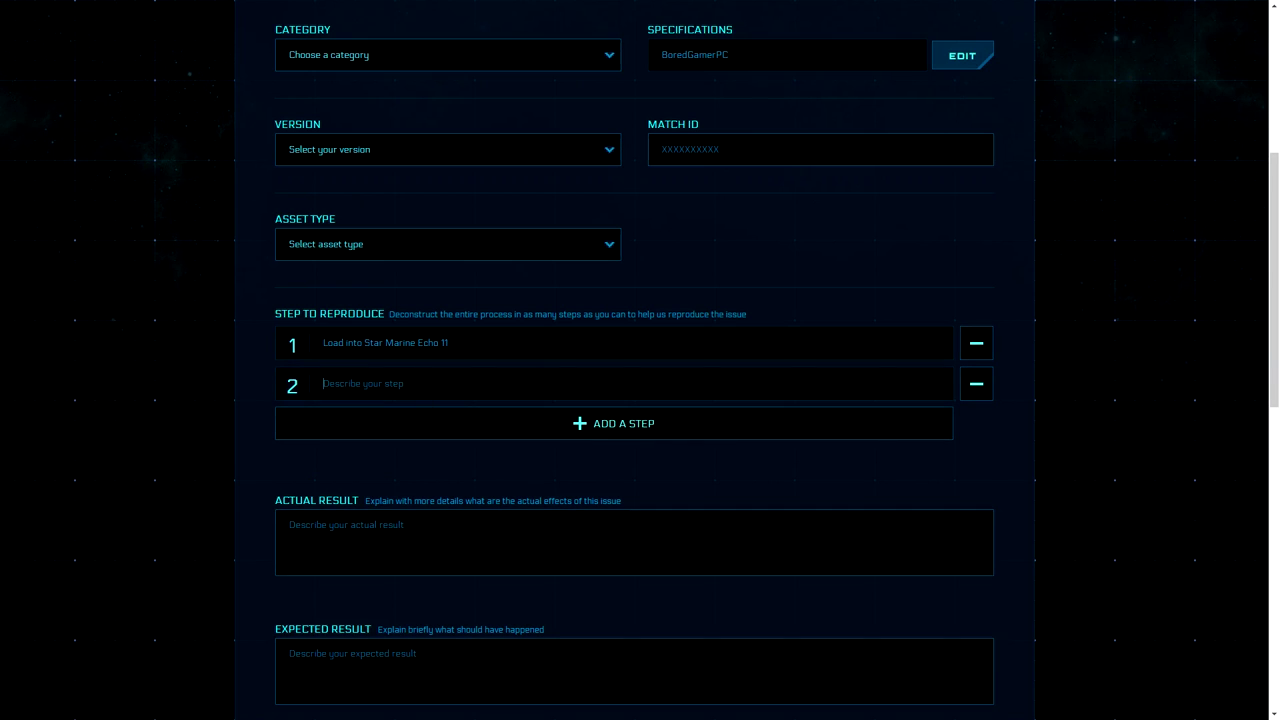
{"action": "type", "text": "Du"}
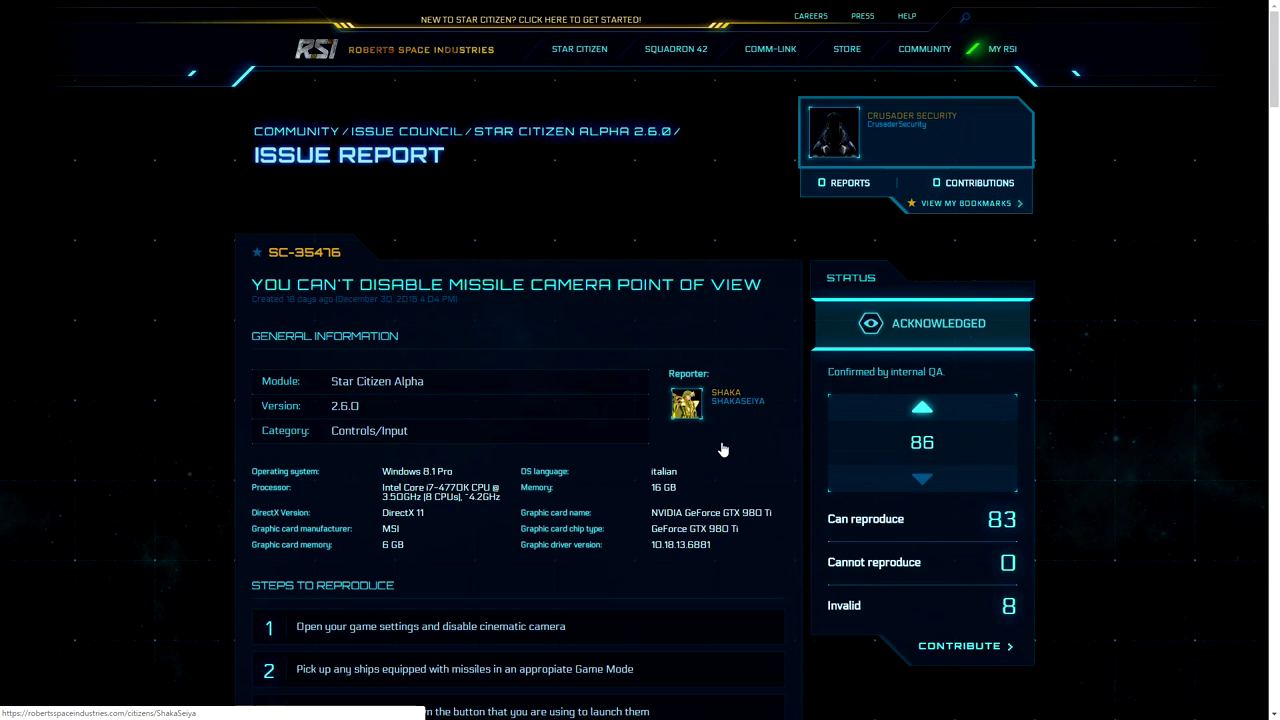
Mark report SC-35476 as 'I can reproduce'.
{"action": "scroll", "coordinate": [585, 470], "scroll_direction": "down", "scroll_amount": 2}
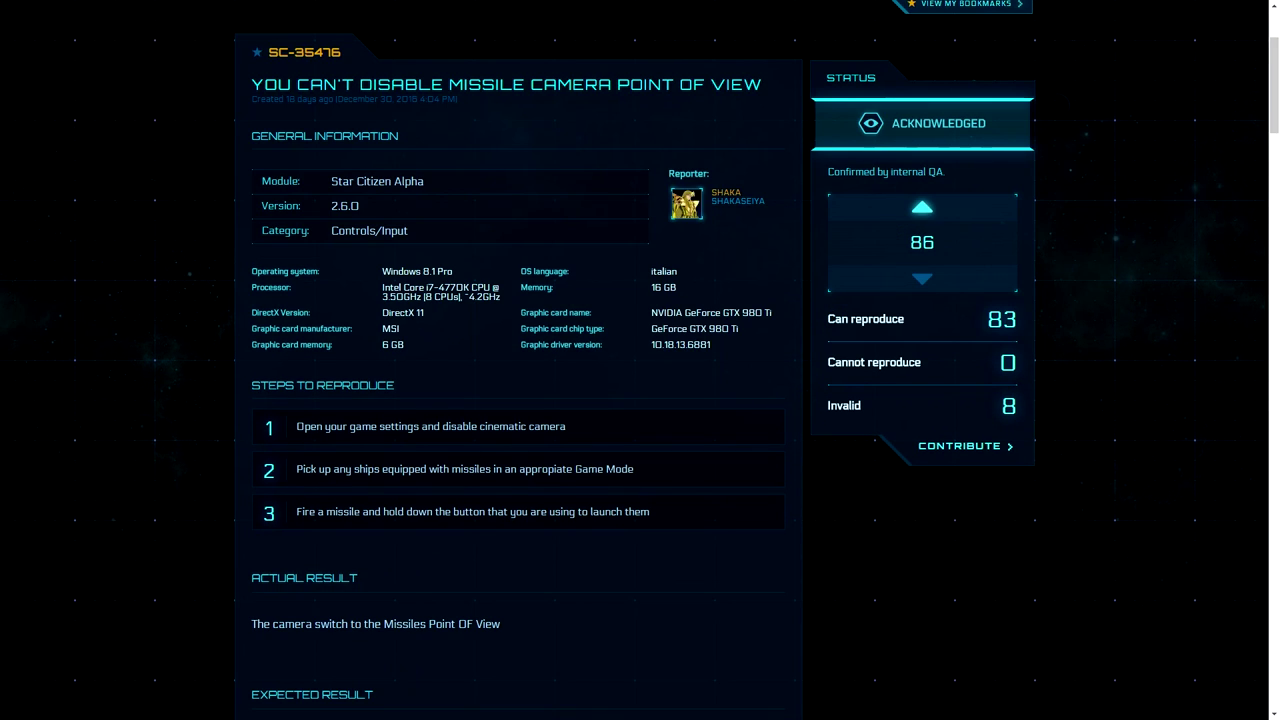
{"action": "scroll", "coordinate": [414, 597], "scroll_direction": "down", "scroll_amount": 3}
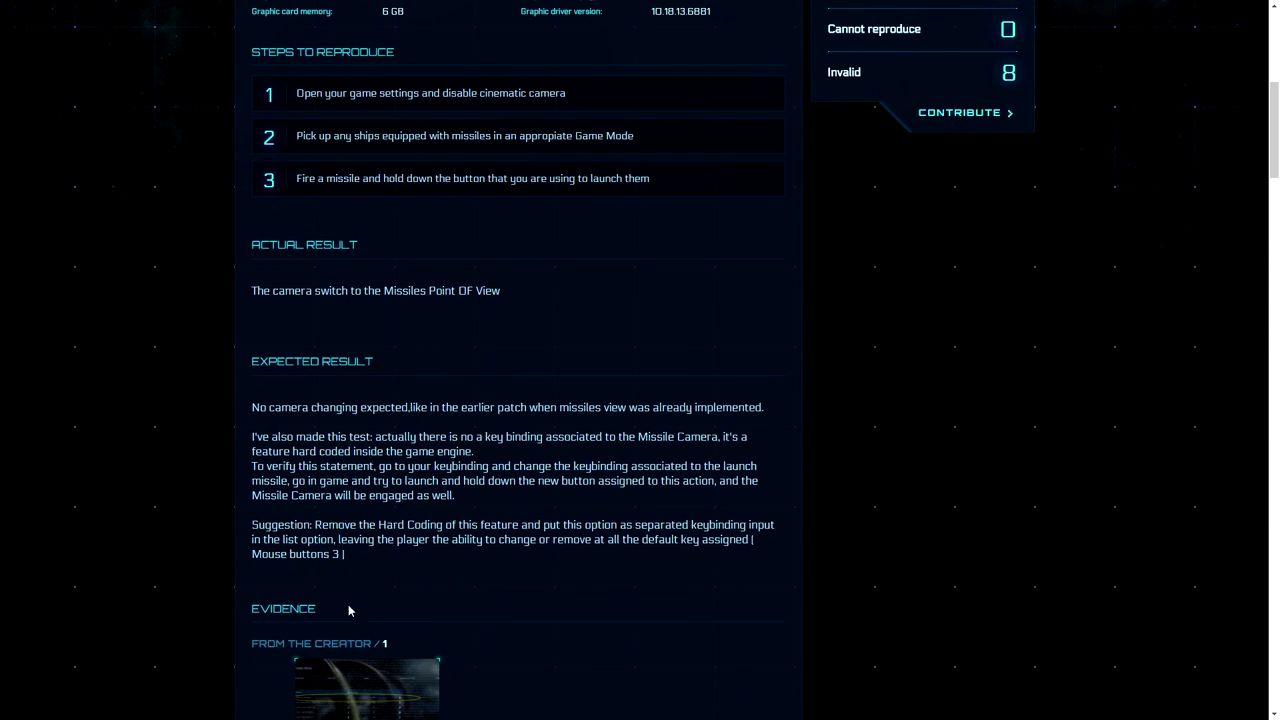
{"action": "scroll", "coordinate": [473, 631], "scroll_direction": "down", "scroll_amount": 2}
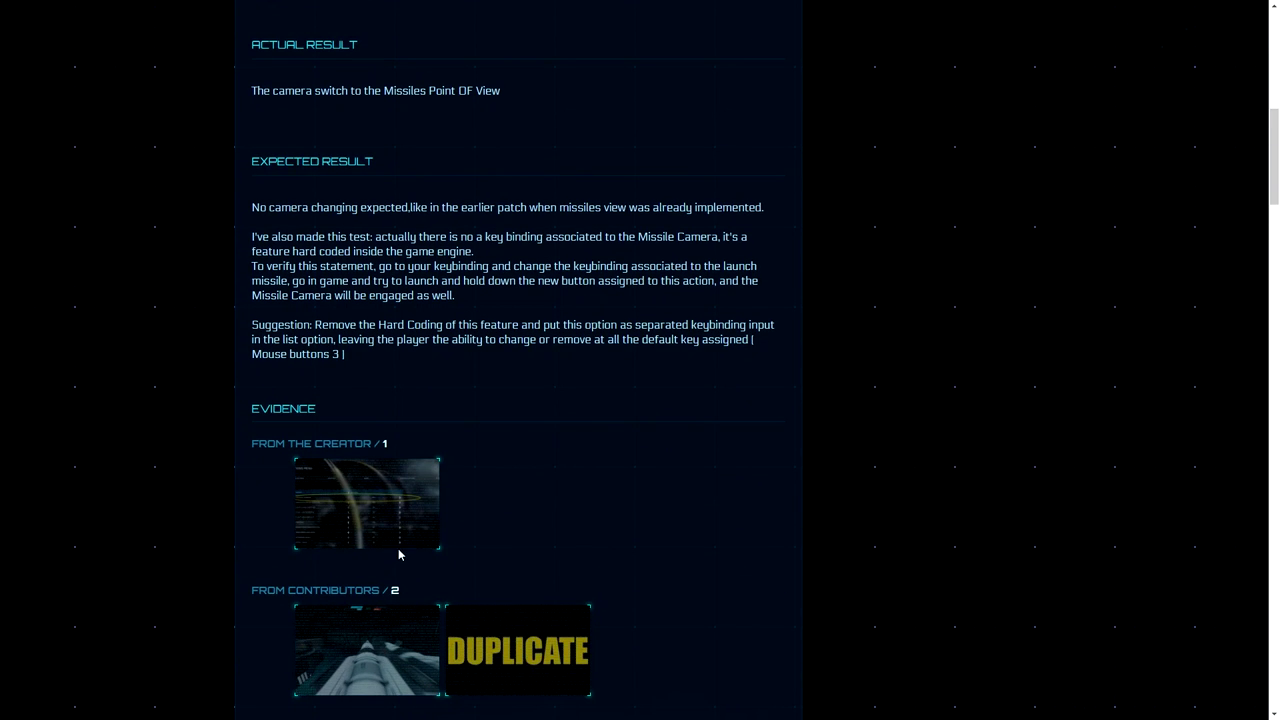
{"action": "scroll", "coordinate": [394, 620], "scroll_direction": "down", "scroll_amount": 3}
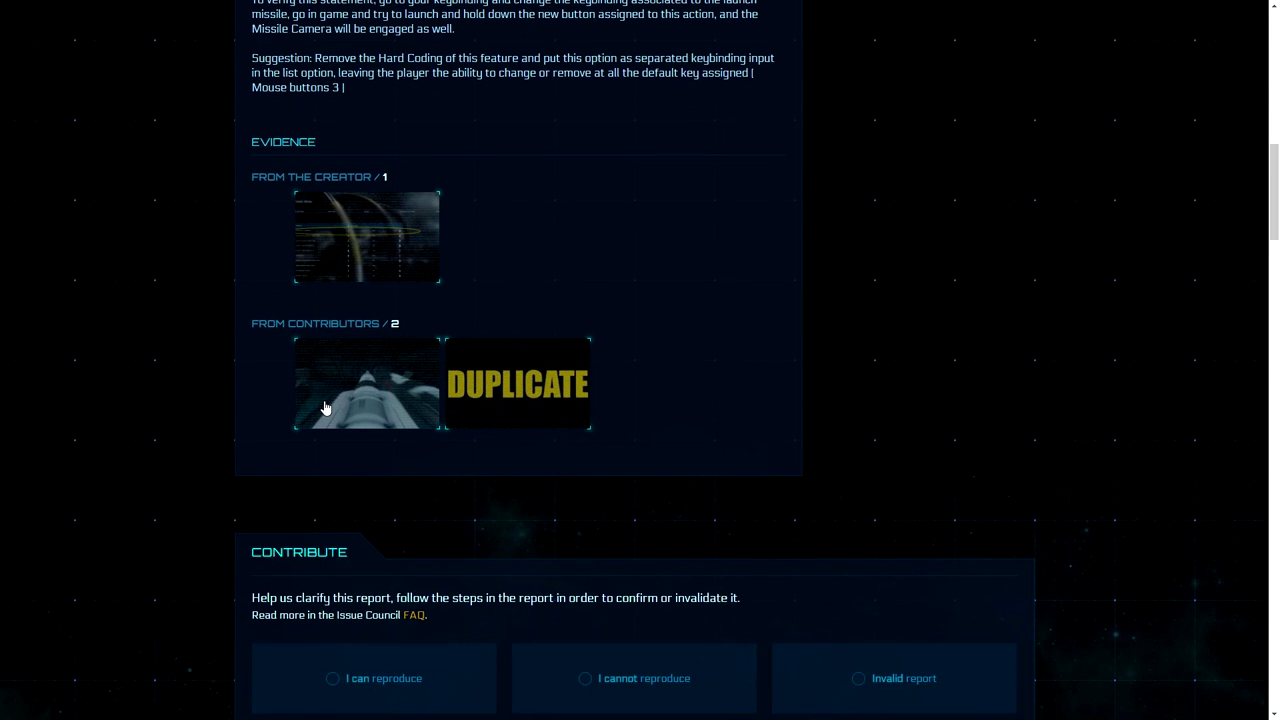
{"action": "scroll", "coordinate": [330, 408], "scroll_direction": "down", "scroll_amount": 3}
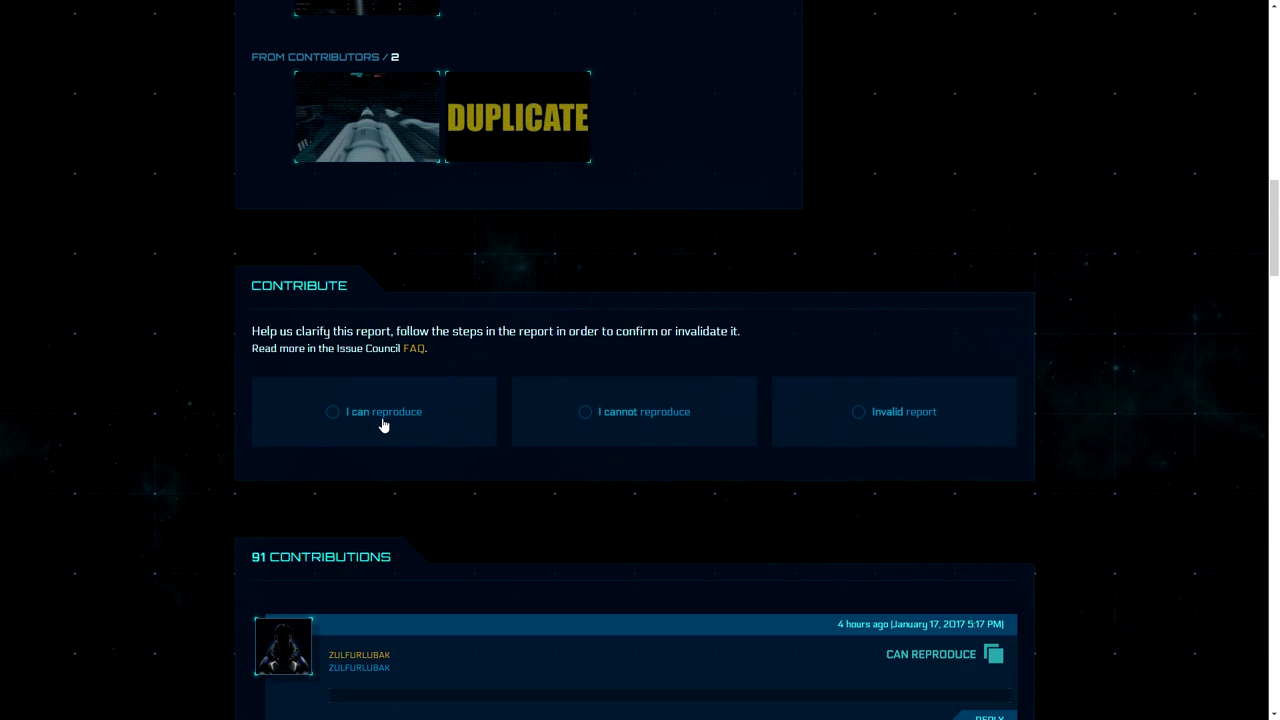
{"action": "left_click", "coordinate": [382, 424]}
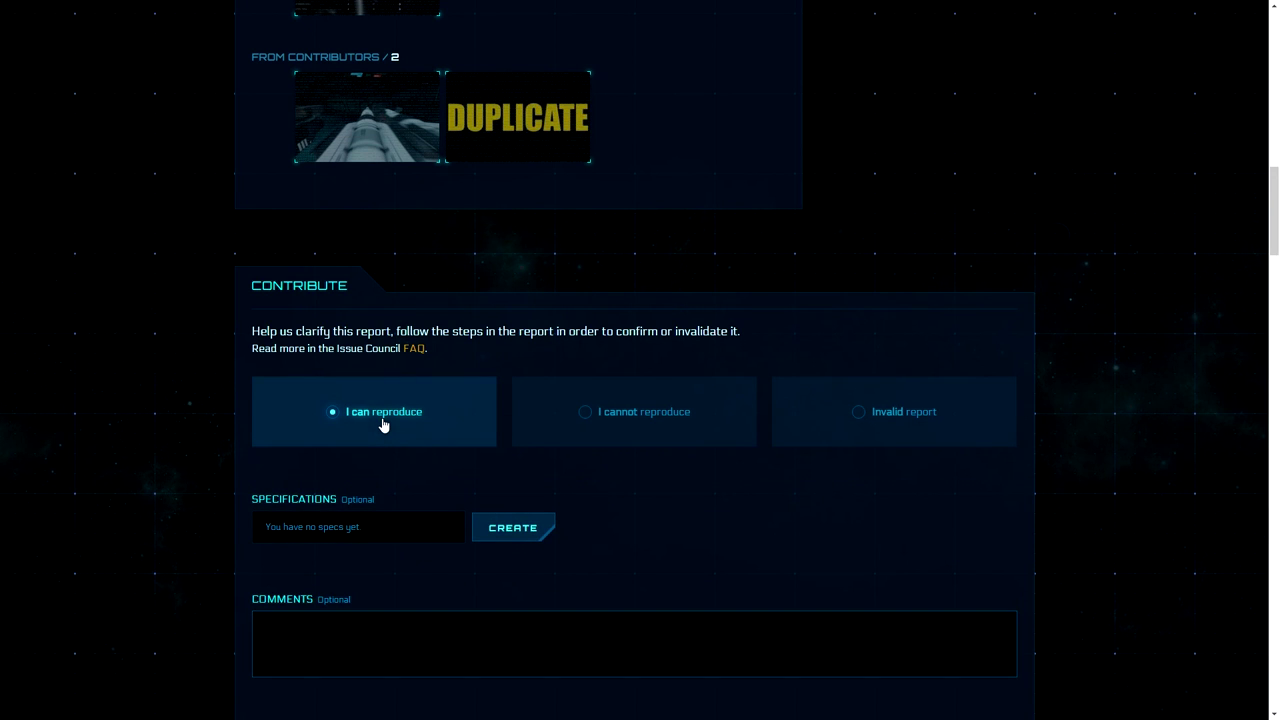
{"action": "scroll", "coordinate": [572, 455], "scroll_direction": "down", "scroll_amount": 2}
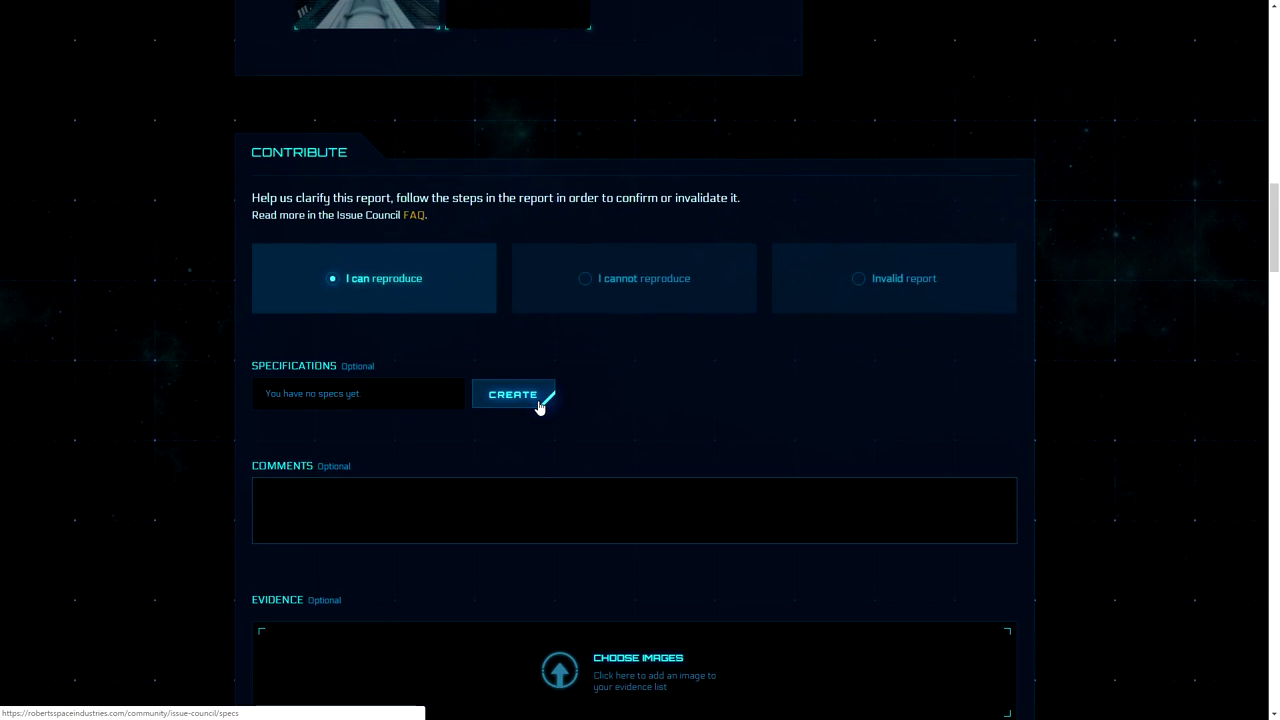
{"action": "scroll", "coordinate": [539, 406], "scroll_direction": "down", "scroll_amount": 2}
Return to the Alpha 2.6.0 list and upvote SC-35476 to 86 votes.
{"action": "left_click", "coordinate": [266, 360]}
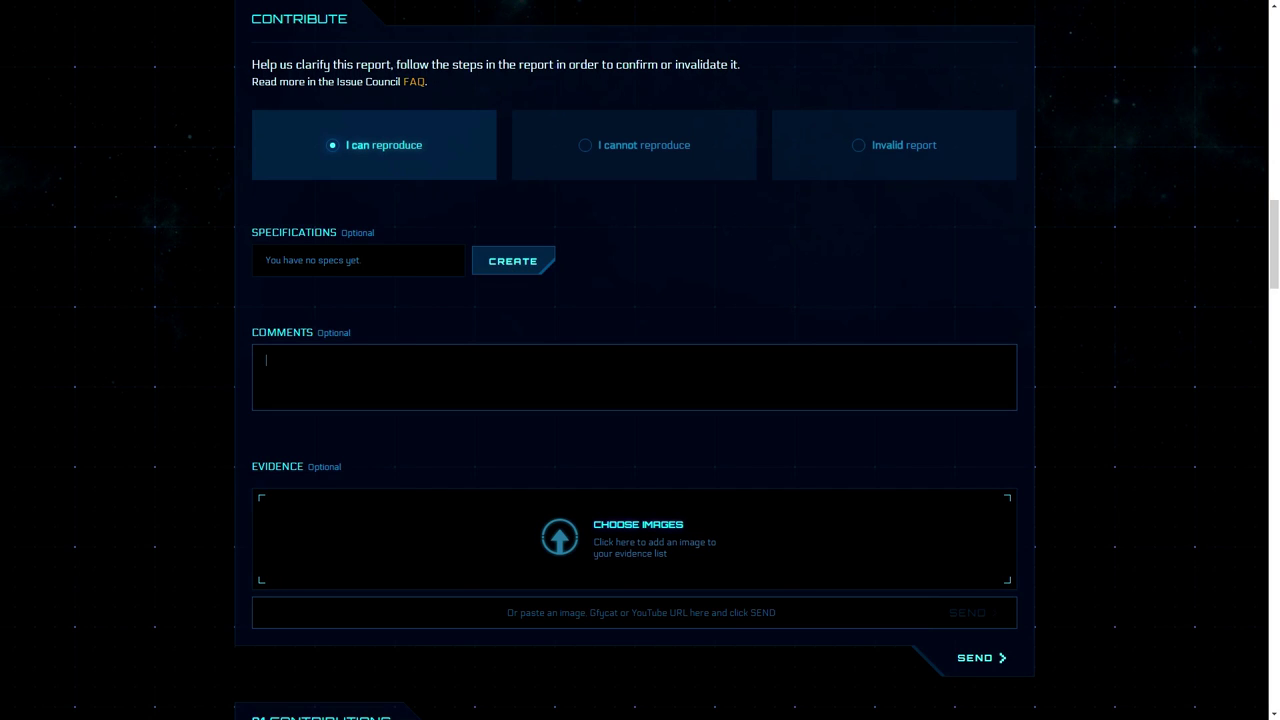
{"action": "key", "text": "alt+Left"}
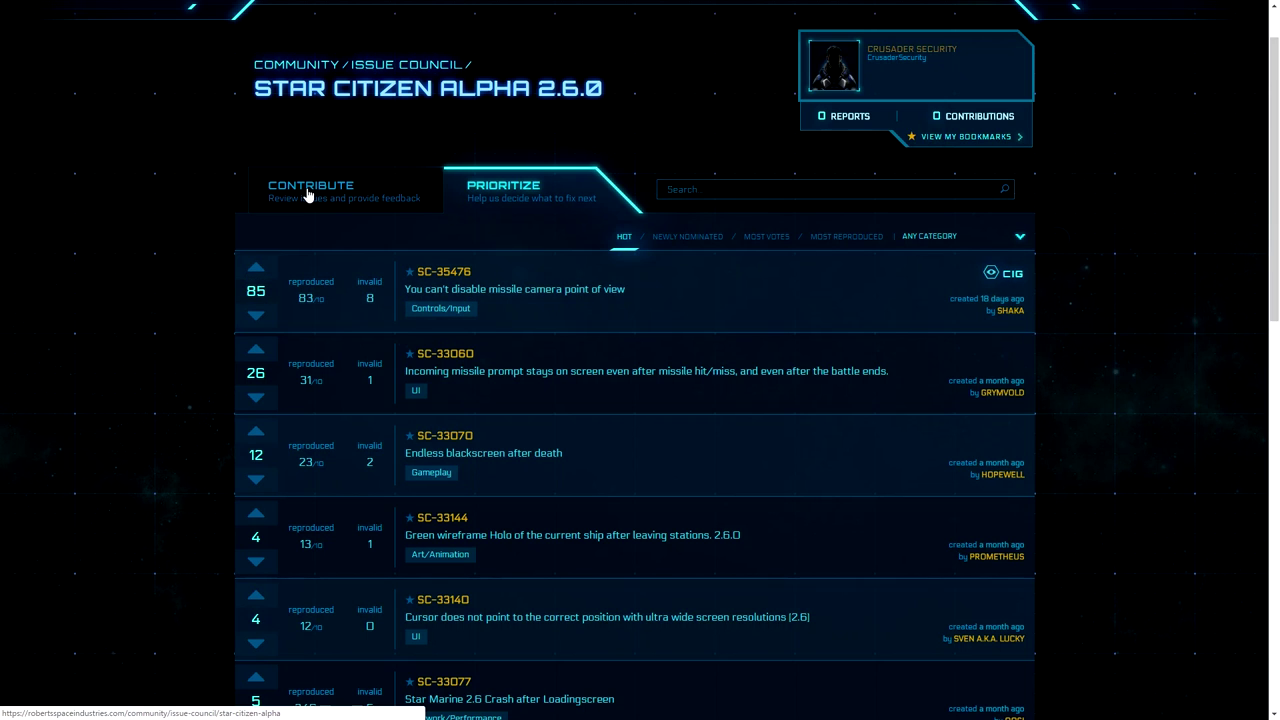
{"action": "left_click", "coordinate": [256, 268]}
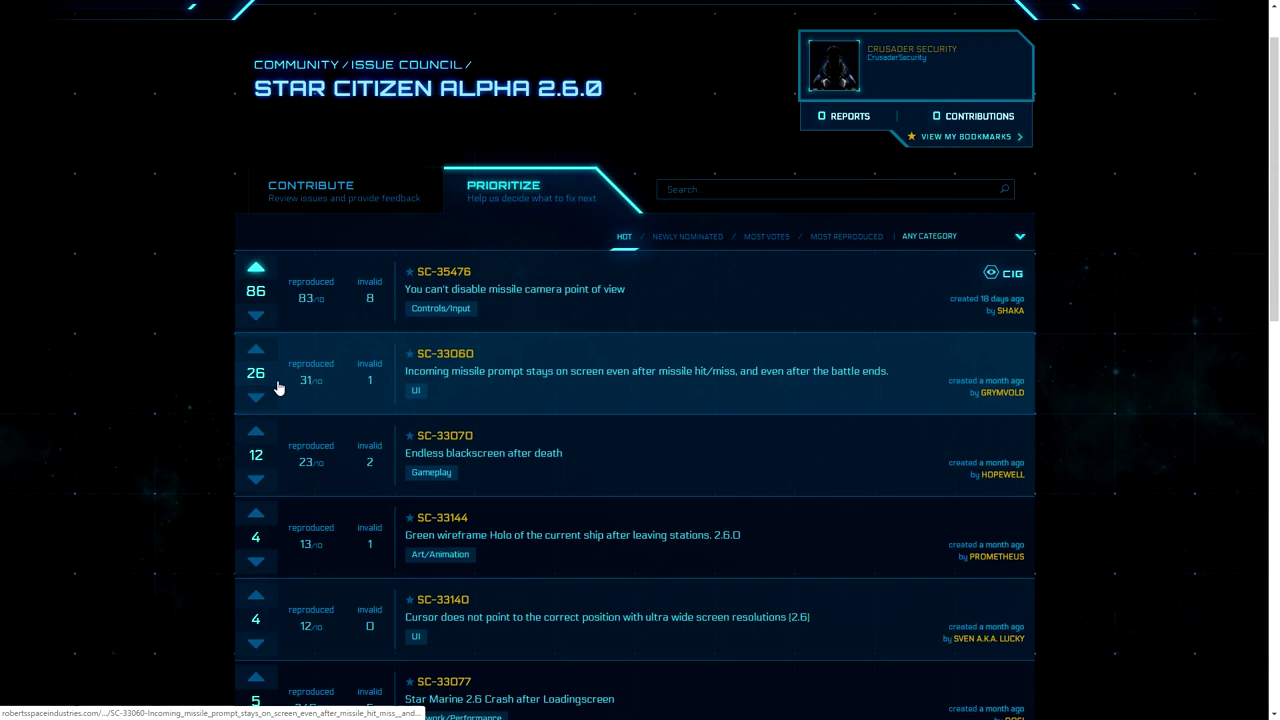